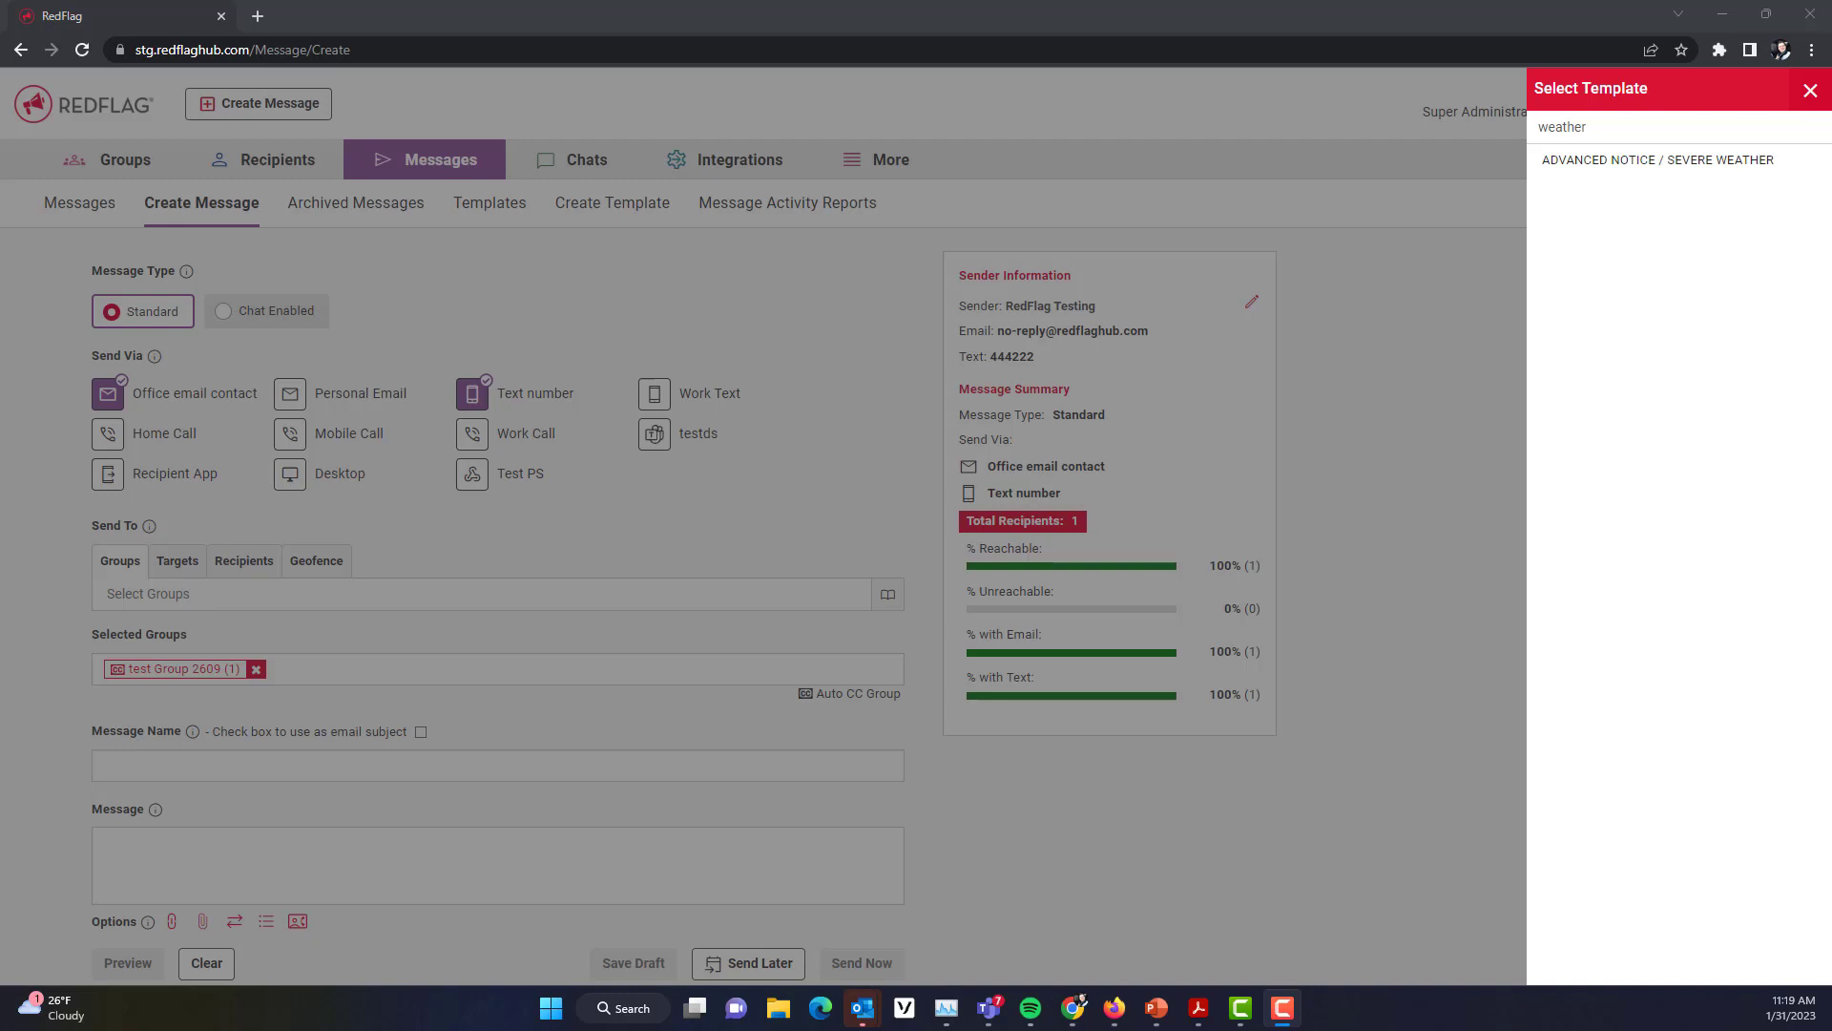
Load the ADVANCED NOTICE / SEVERE WEATHER template over the current message content and switch the recipient selection to Geofence.
{"action": "left_click", "coordinate": [1631, 160]}
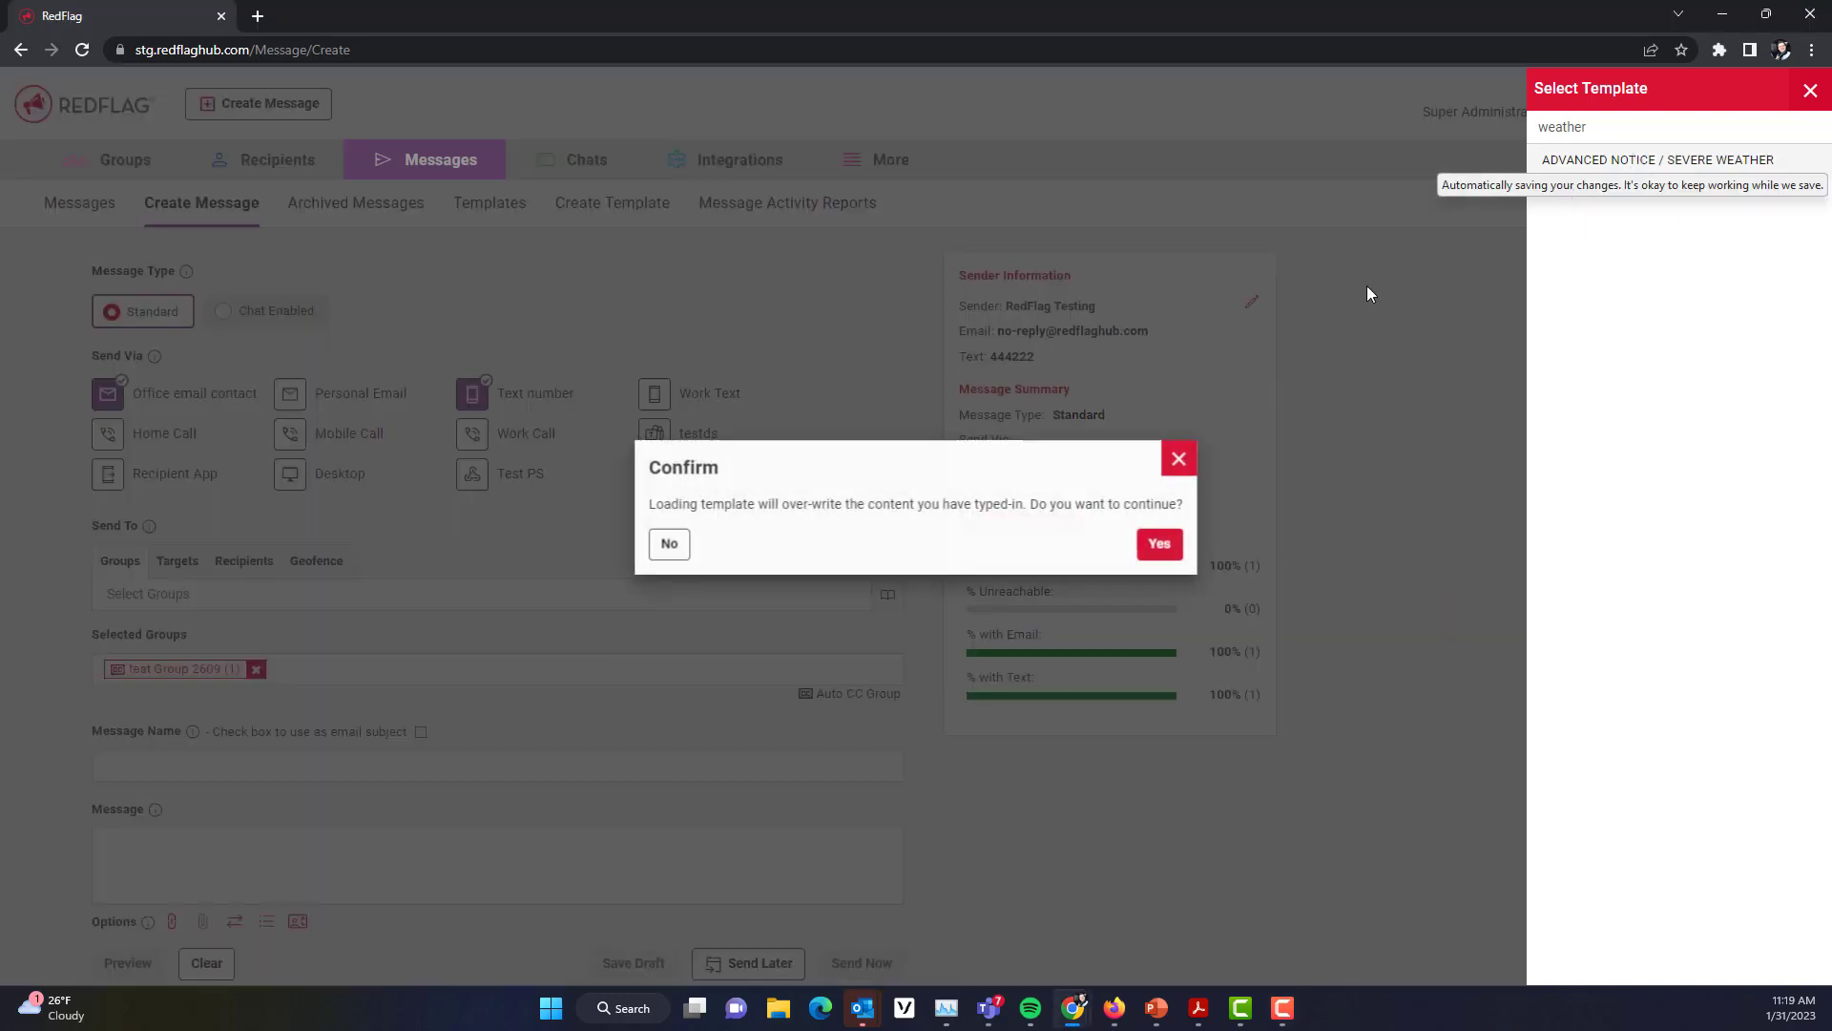
{"action": "left_click", "coordinate": [1164, 546]}
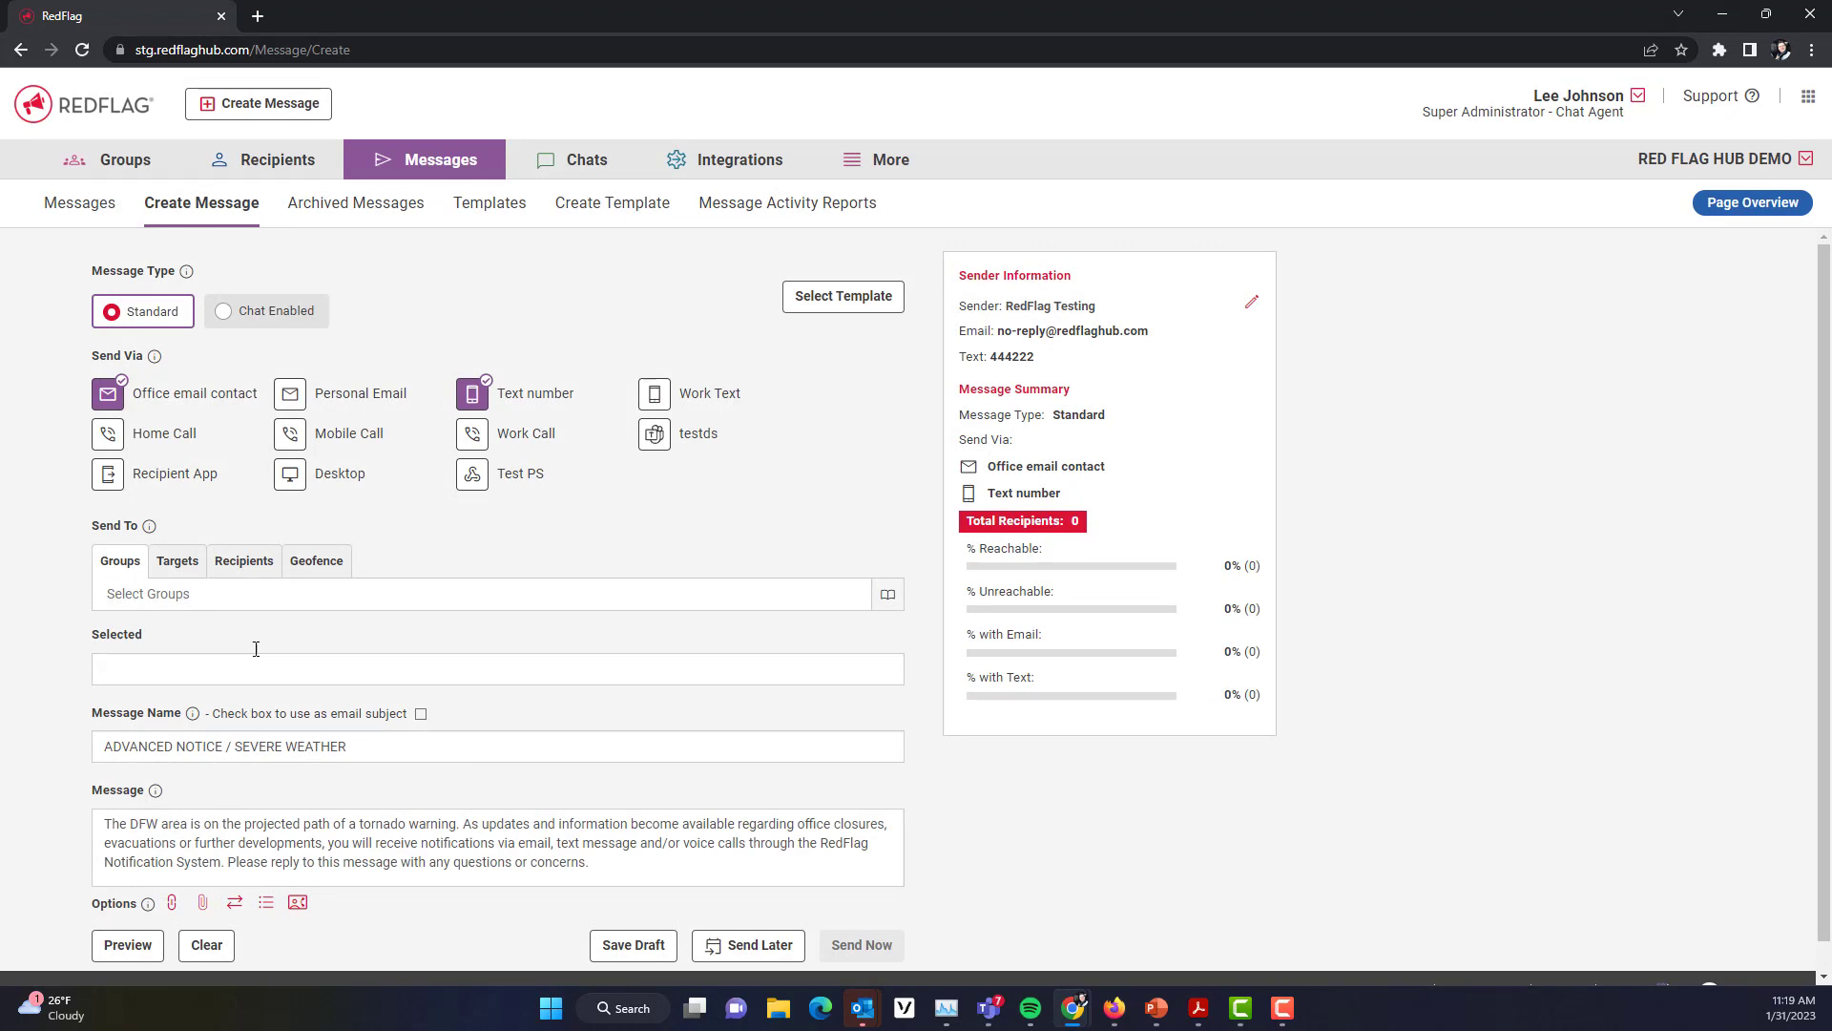
{"action": "left_click", "coordinate": [315, 563]}
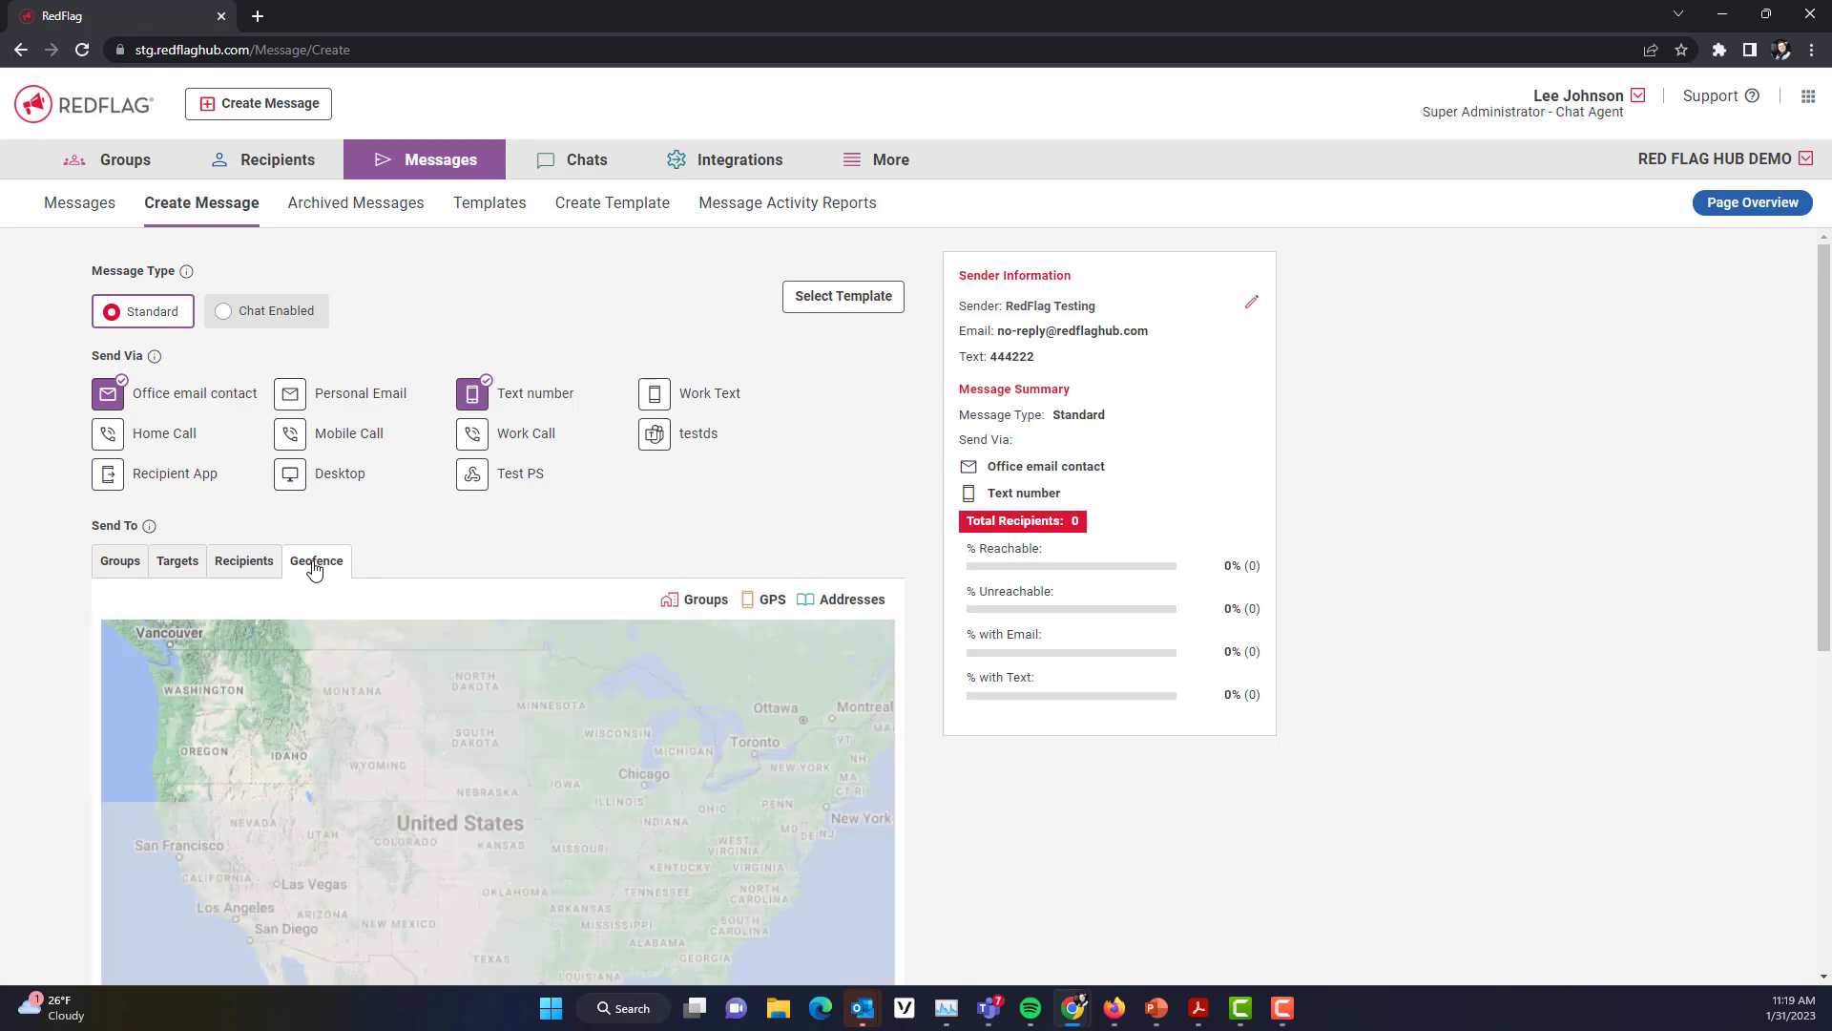
{"action": "scroll", "coordinate": [962, 607], "scroll_direction": "down", "scroll_amount": 2}
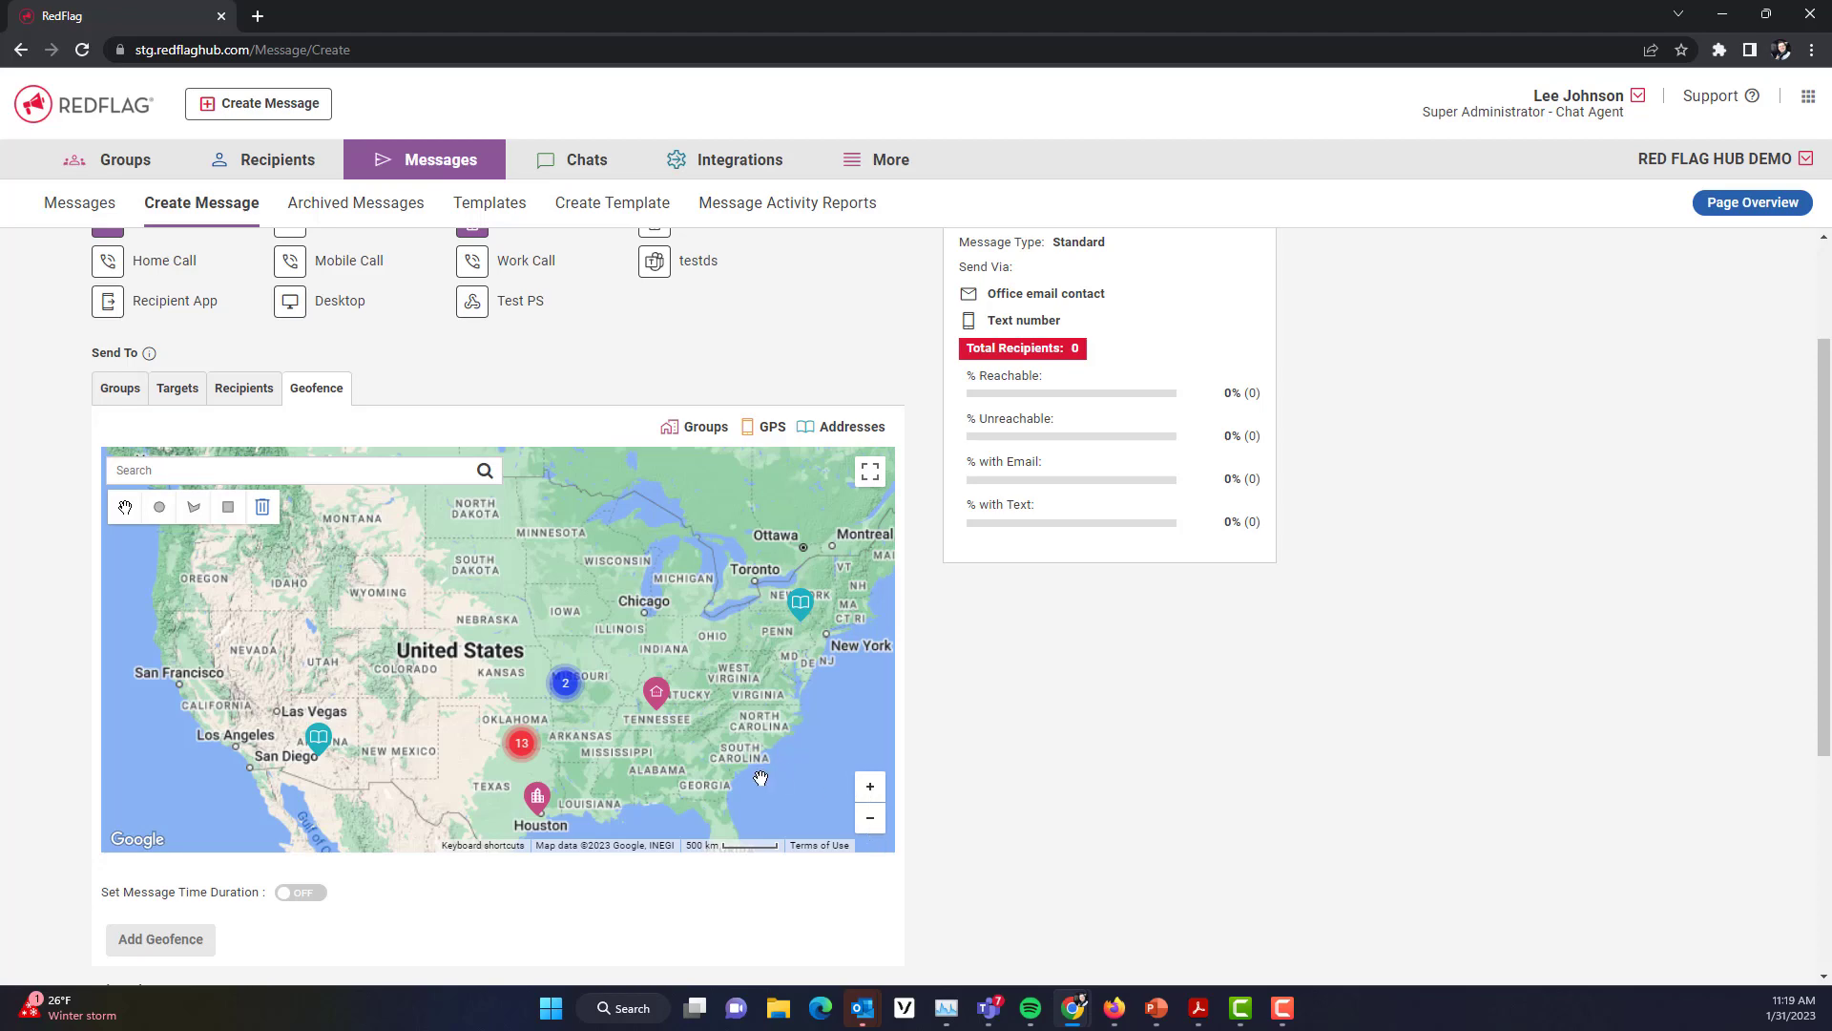
Examine the group, GPS and address markers on the geofence map around Dallas, from University Park to Vickery Meadow.
{"action": "left_click", "coordinate": [869, 792]}
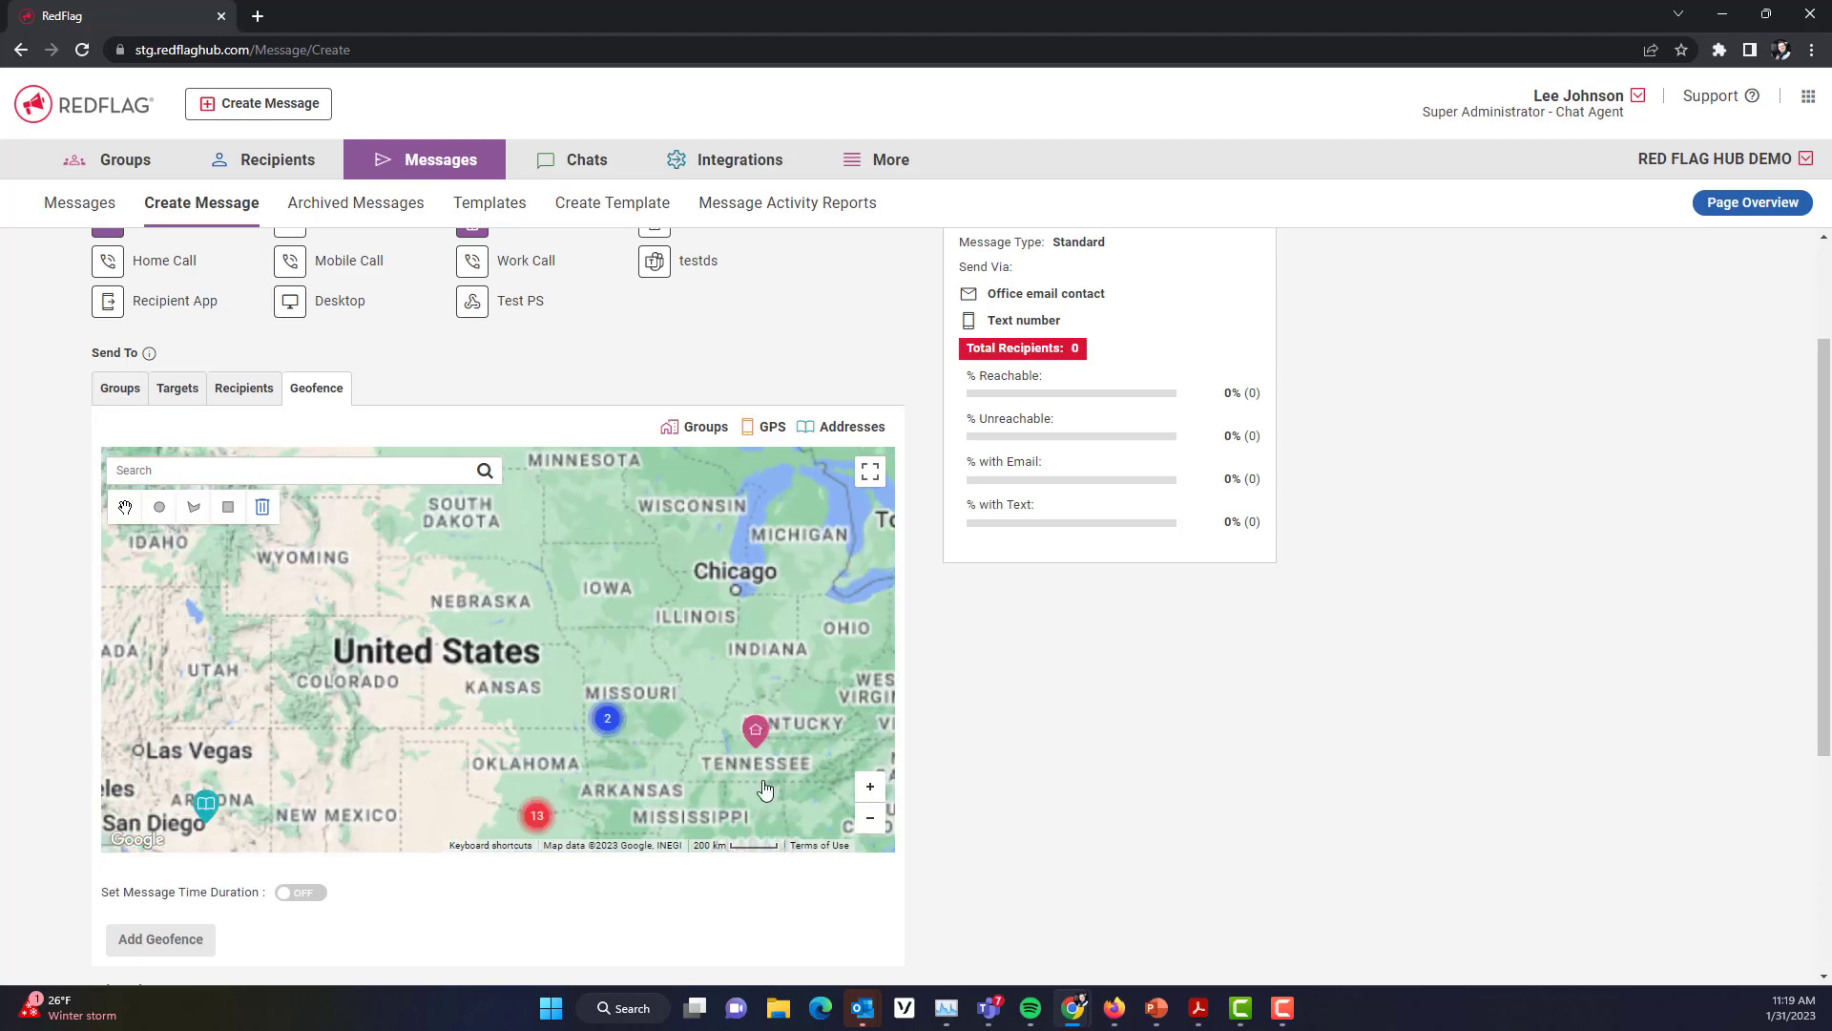
{"action": "left_click_drag", "start_coordinate": [433, 821], "coordinate": [426, 679]}
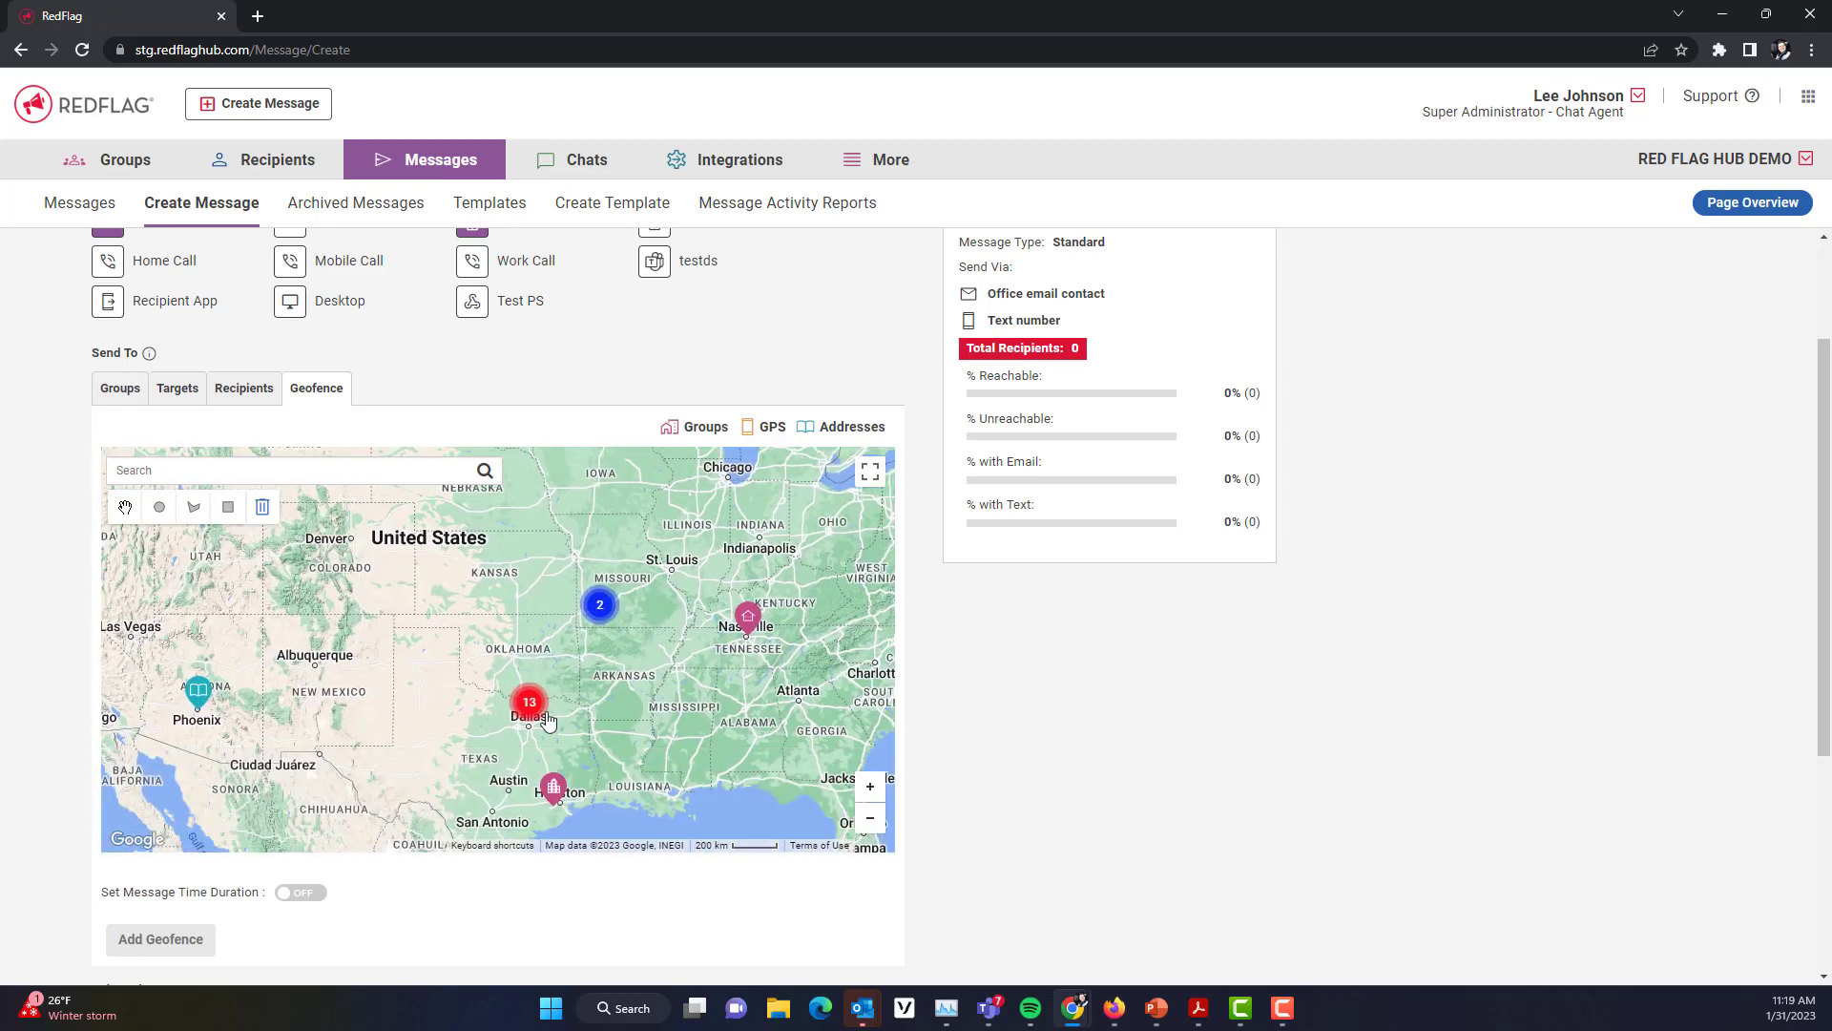
{"action": "left_click", "coordinate": [876, 789]}
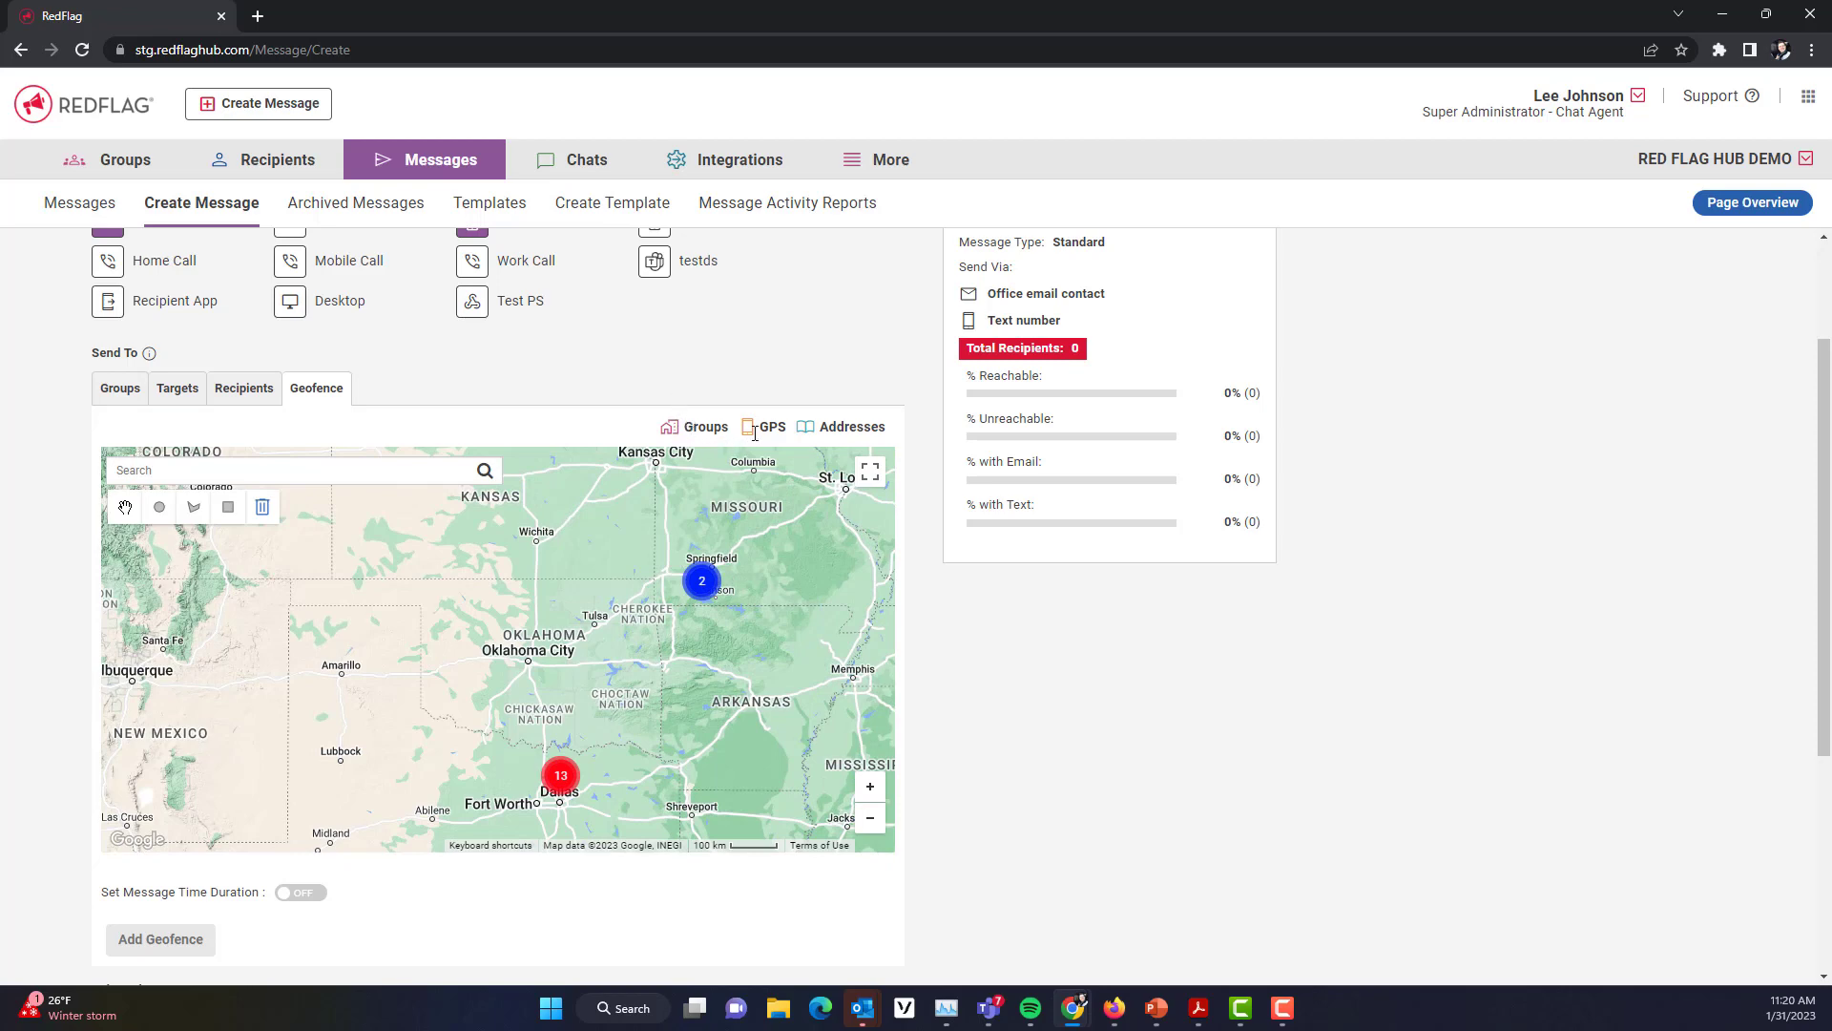
{"action": "left_click", "coordinate": [879, 794]}
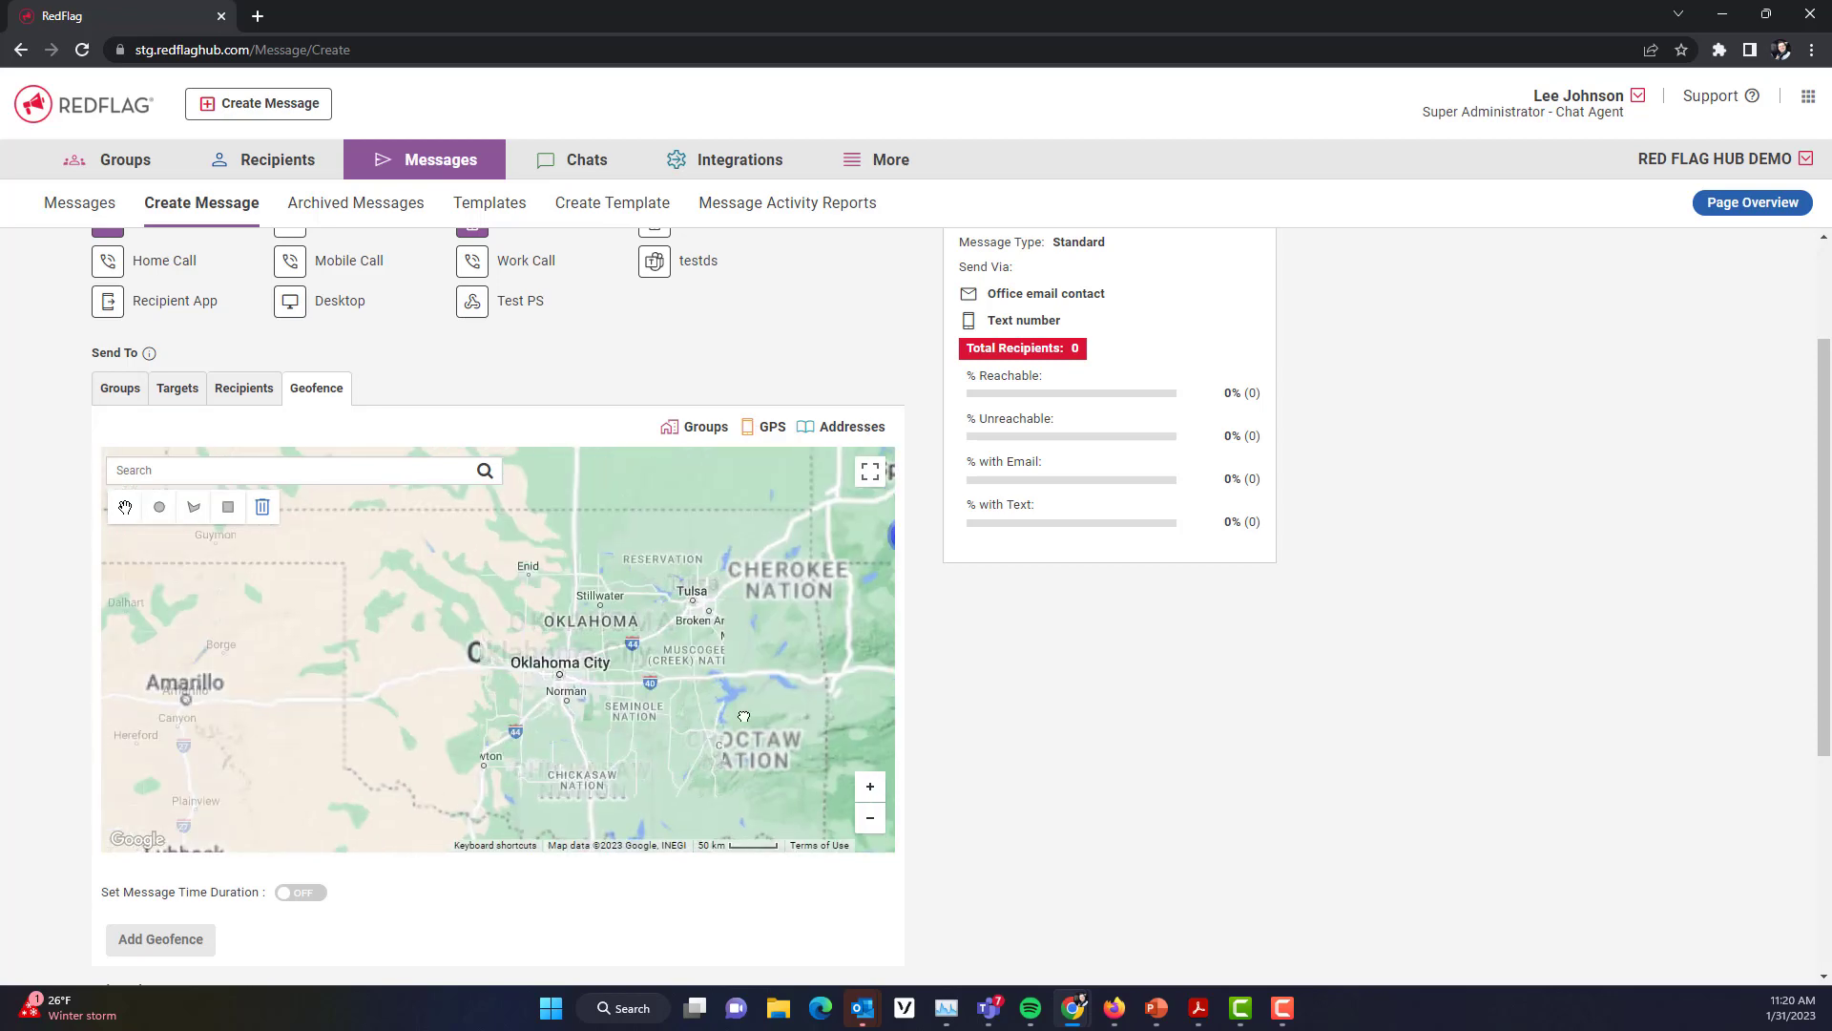
{"action": "left_click_drag", "start_coordinate": [744, 787], "coordinate": [733, 596]}
{"action": "left_click_drag", "start_coordinate": [813, 719], "coordinate": [807, 726]}
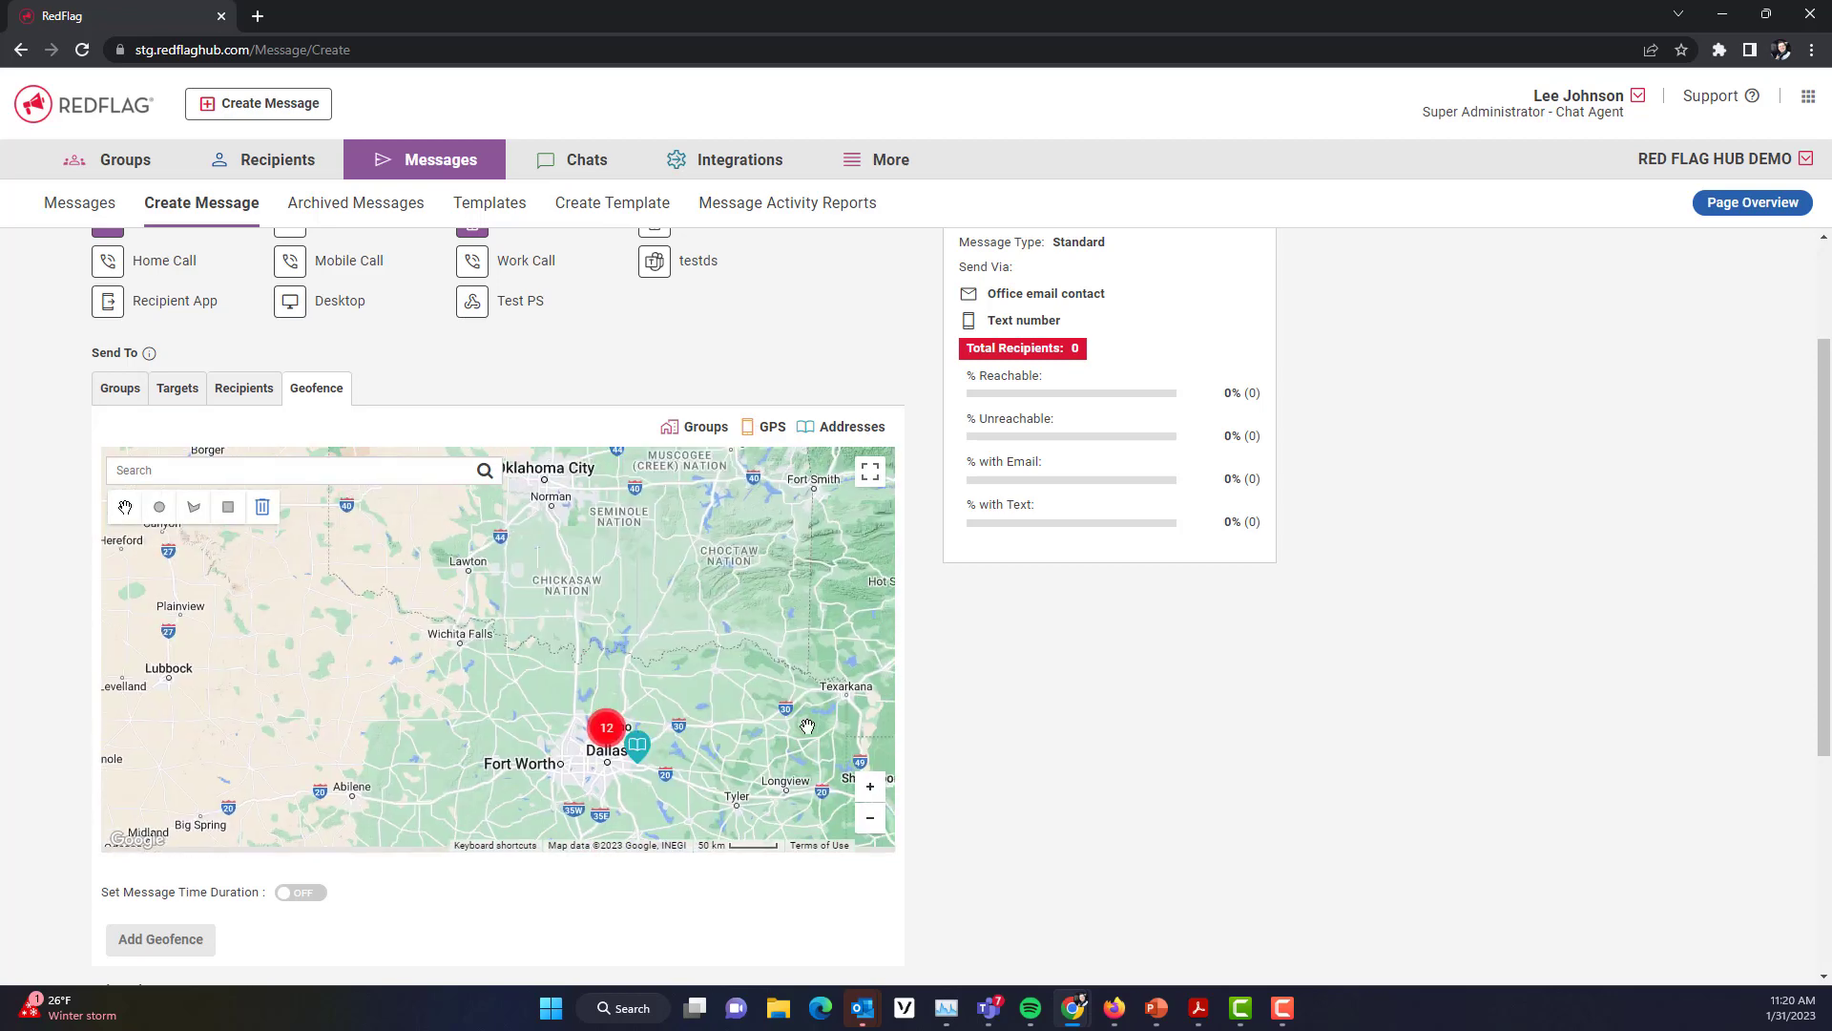
{"action": "left_click", "coordinate": [870, 787]}
{"action": "left_click_drag", "start_coordinate": [803, 755], "coordinate": [715, 557]}
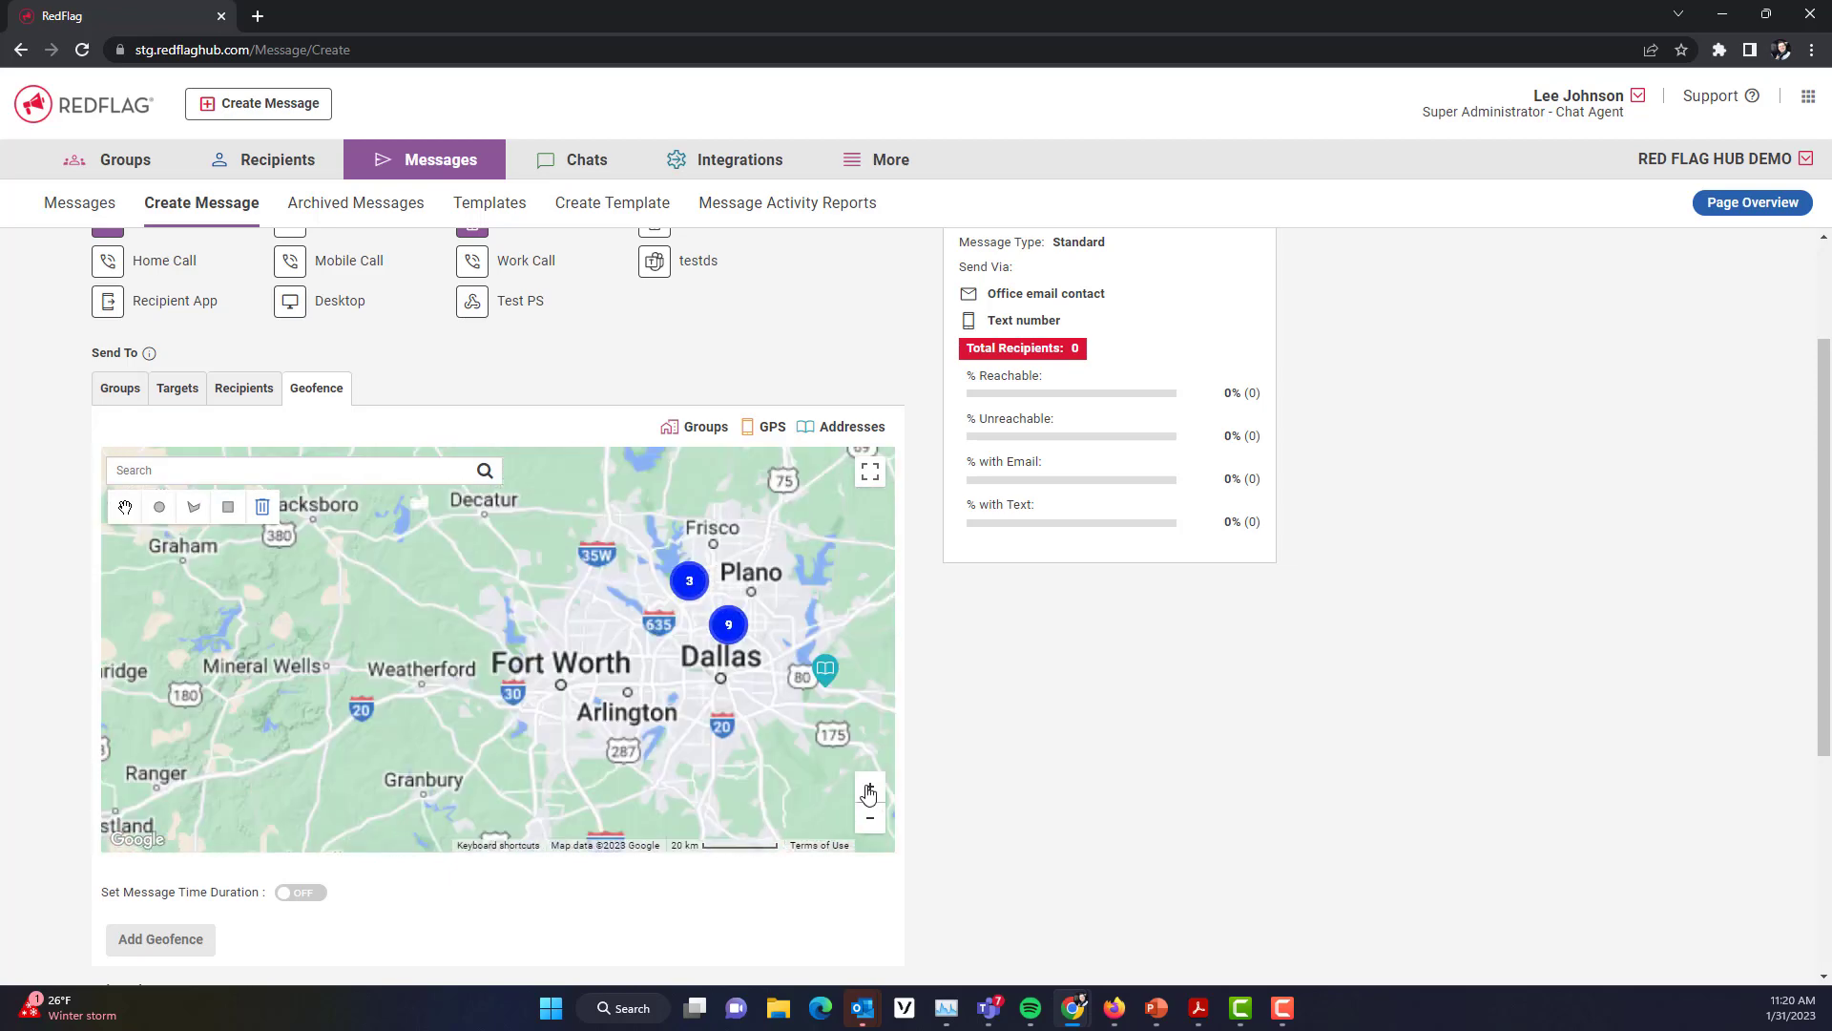
{"action": "left_click", "coordinate": [868, 790]}
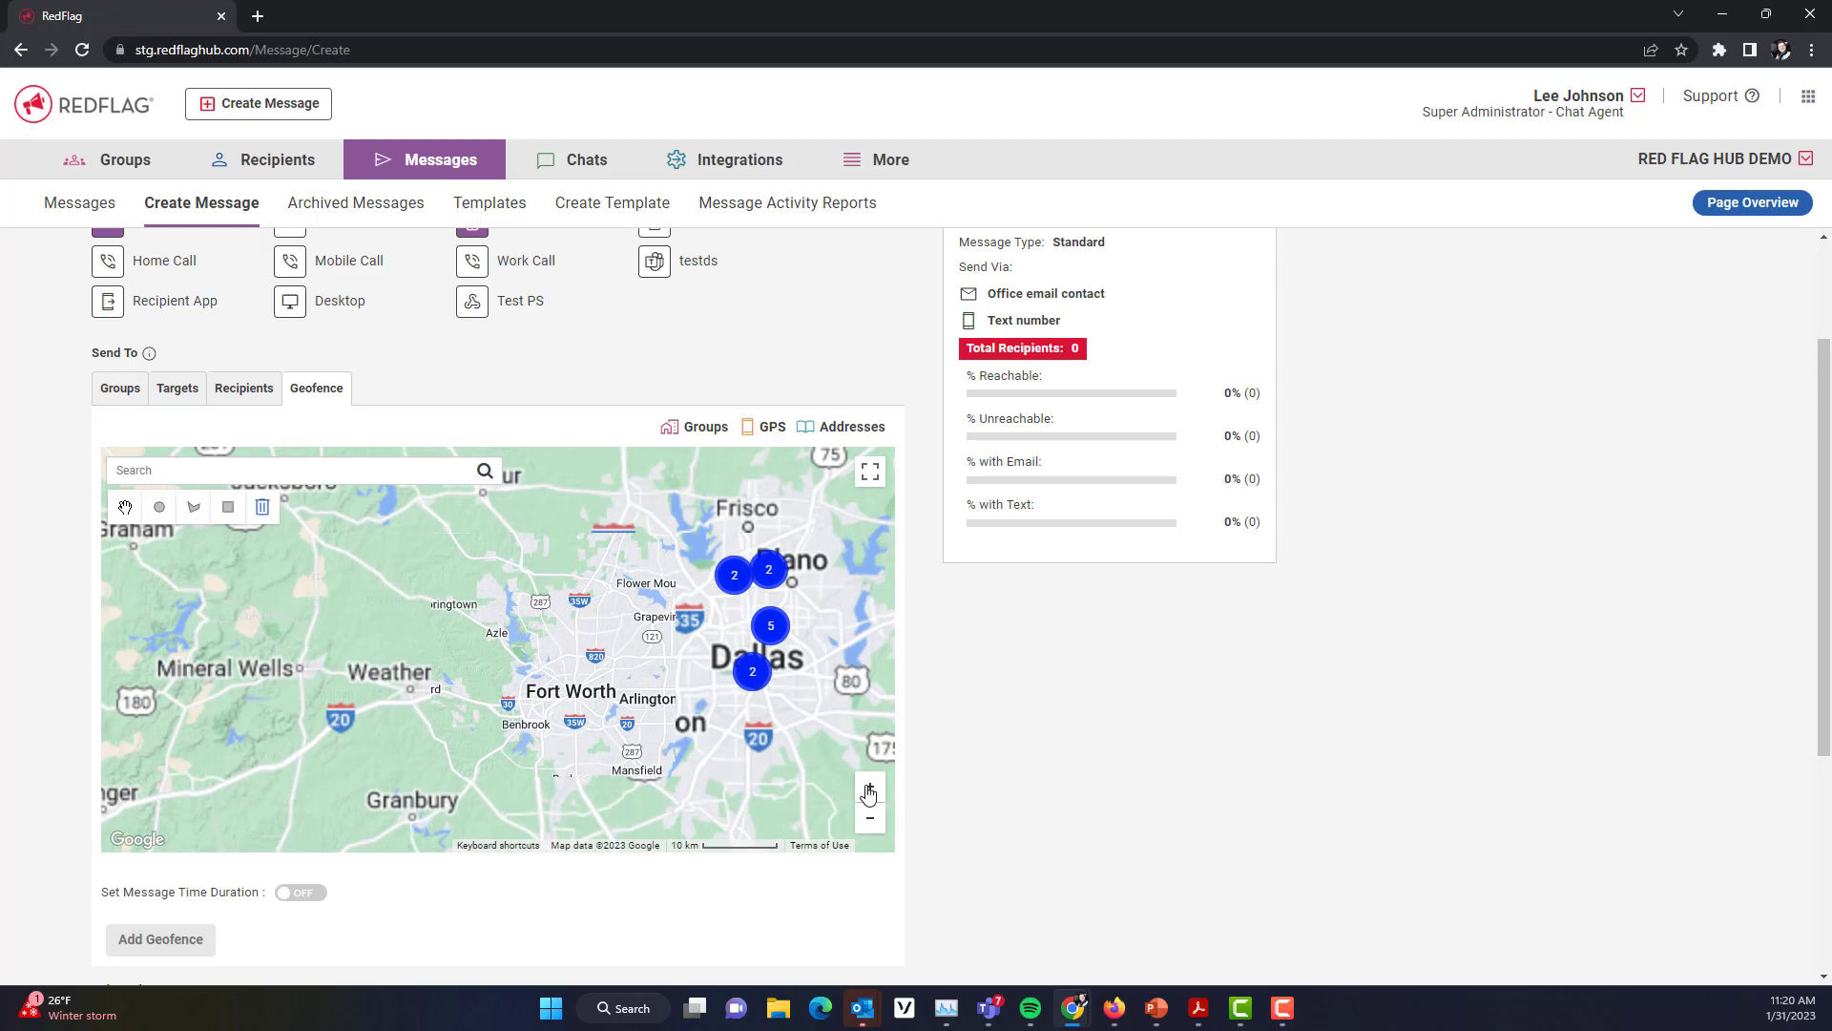
{"action": "left_click", "coordinate": [869, 790]}
{"action": "left_click_drag", "start_coordinate": [651, 629], "coordinate": [370, 658]}
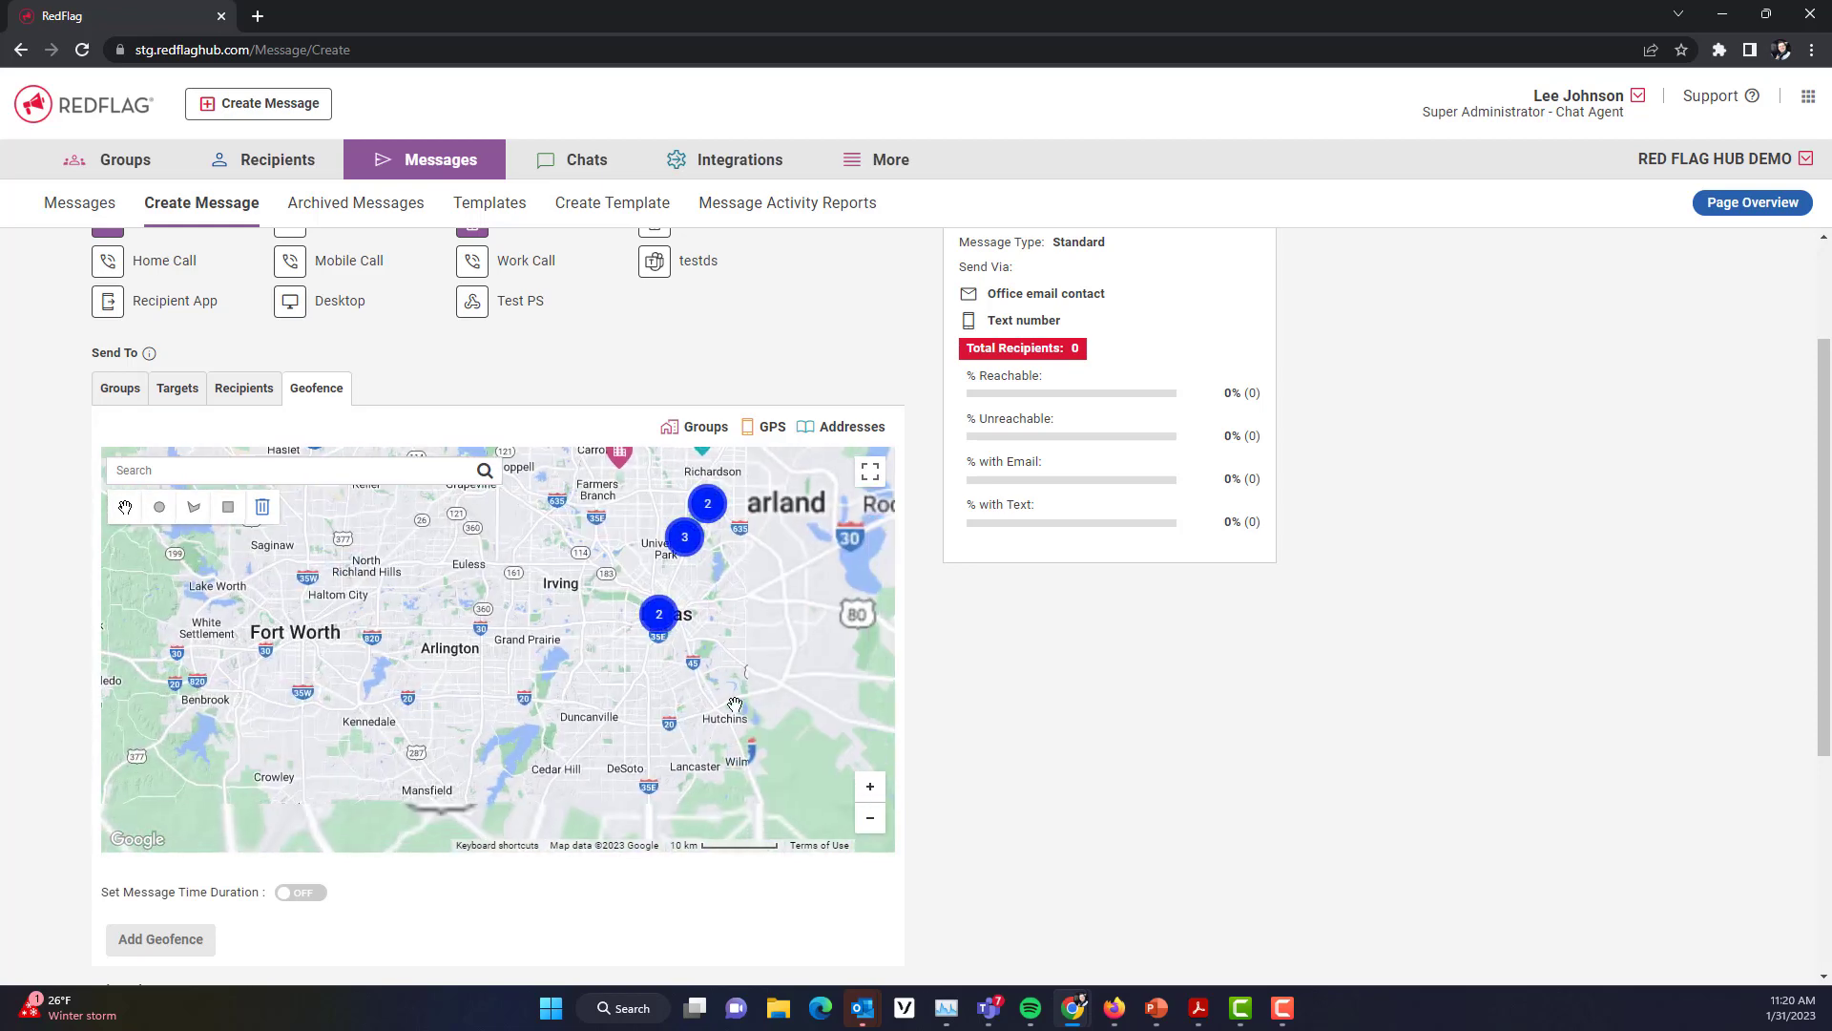
{"action": "left_click", "coordinate": [870, 787]}
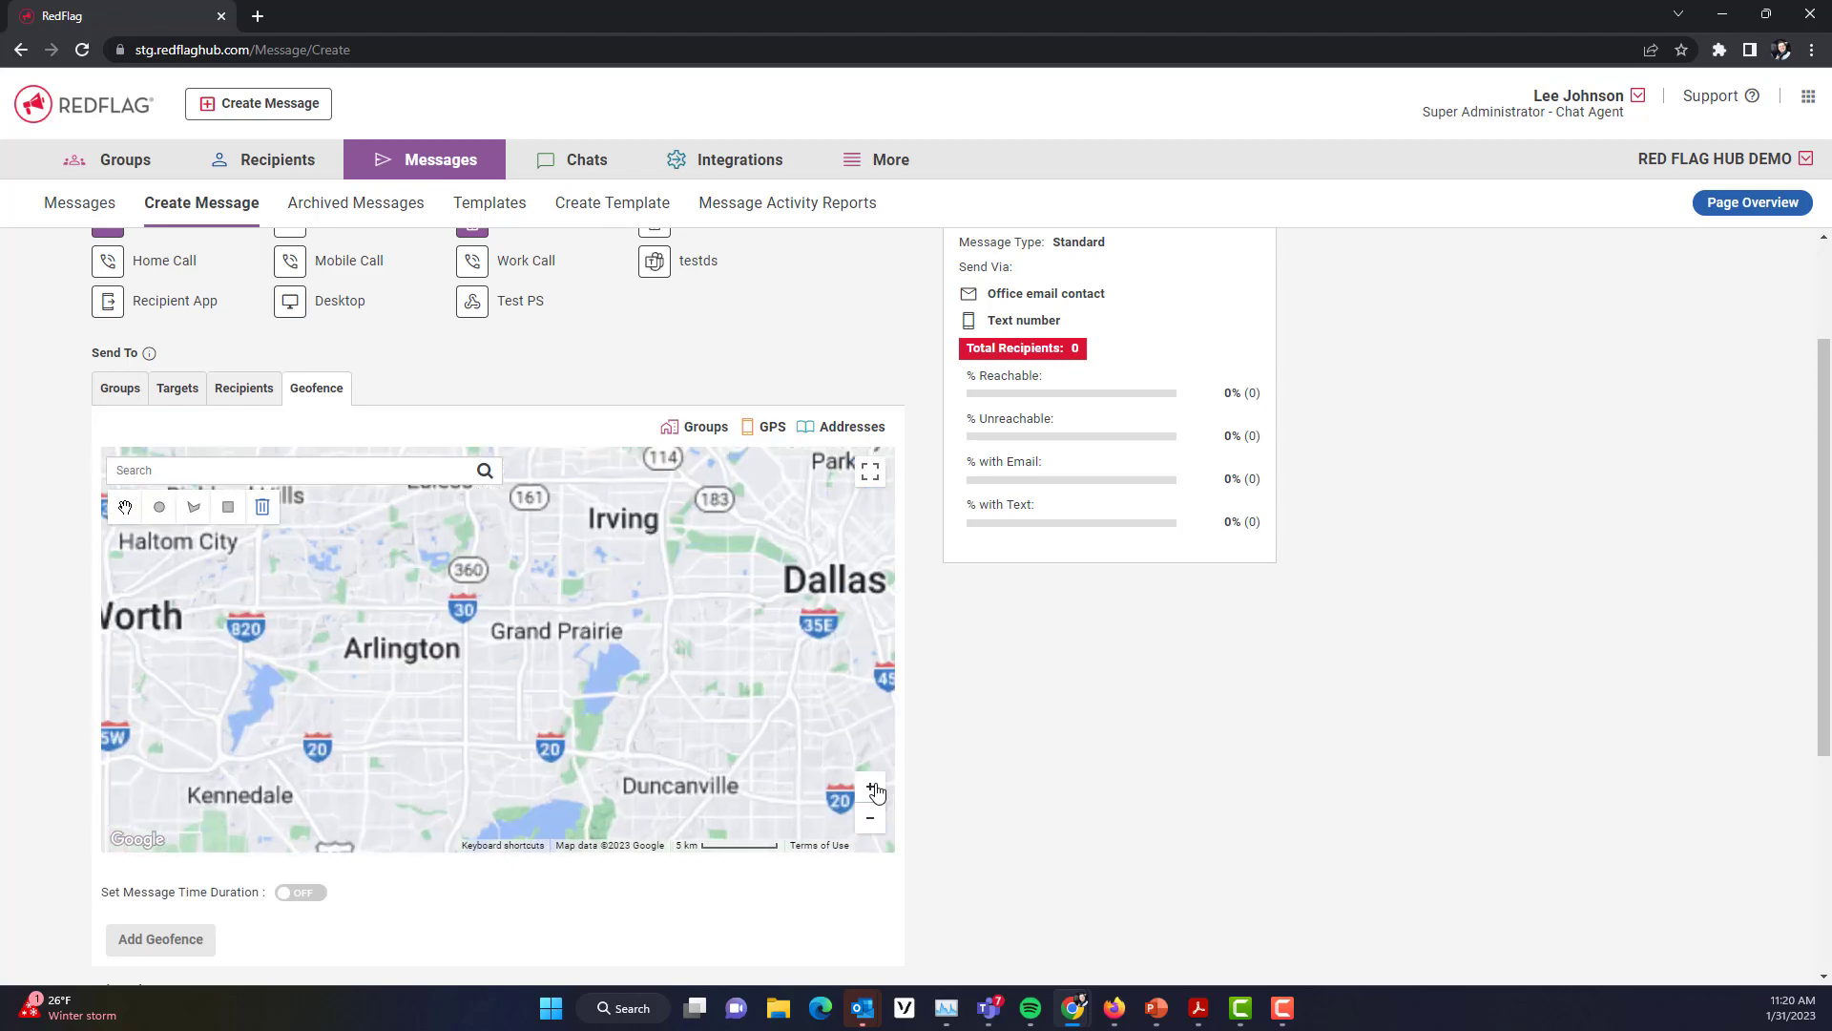
{"action": "left_click_drag", "start_coordinate": [760, 730], "coordinate": [391, 869]}
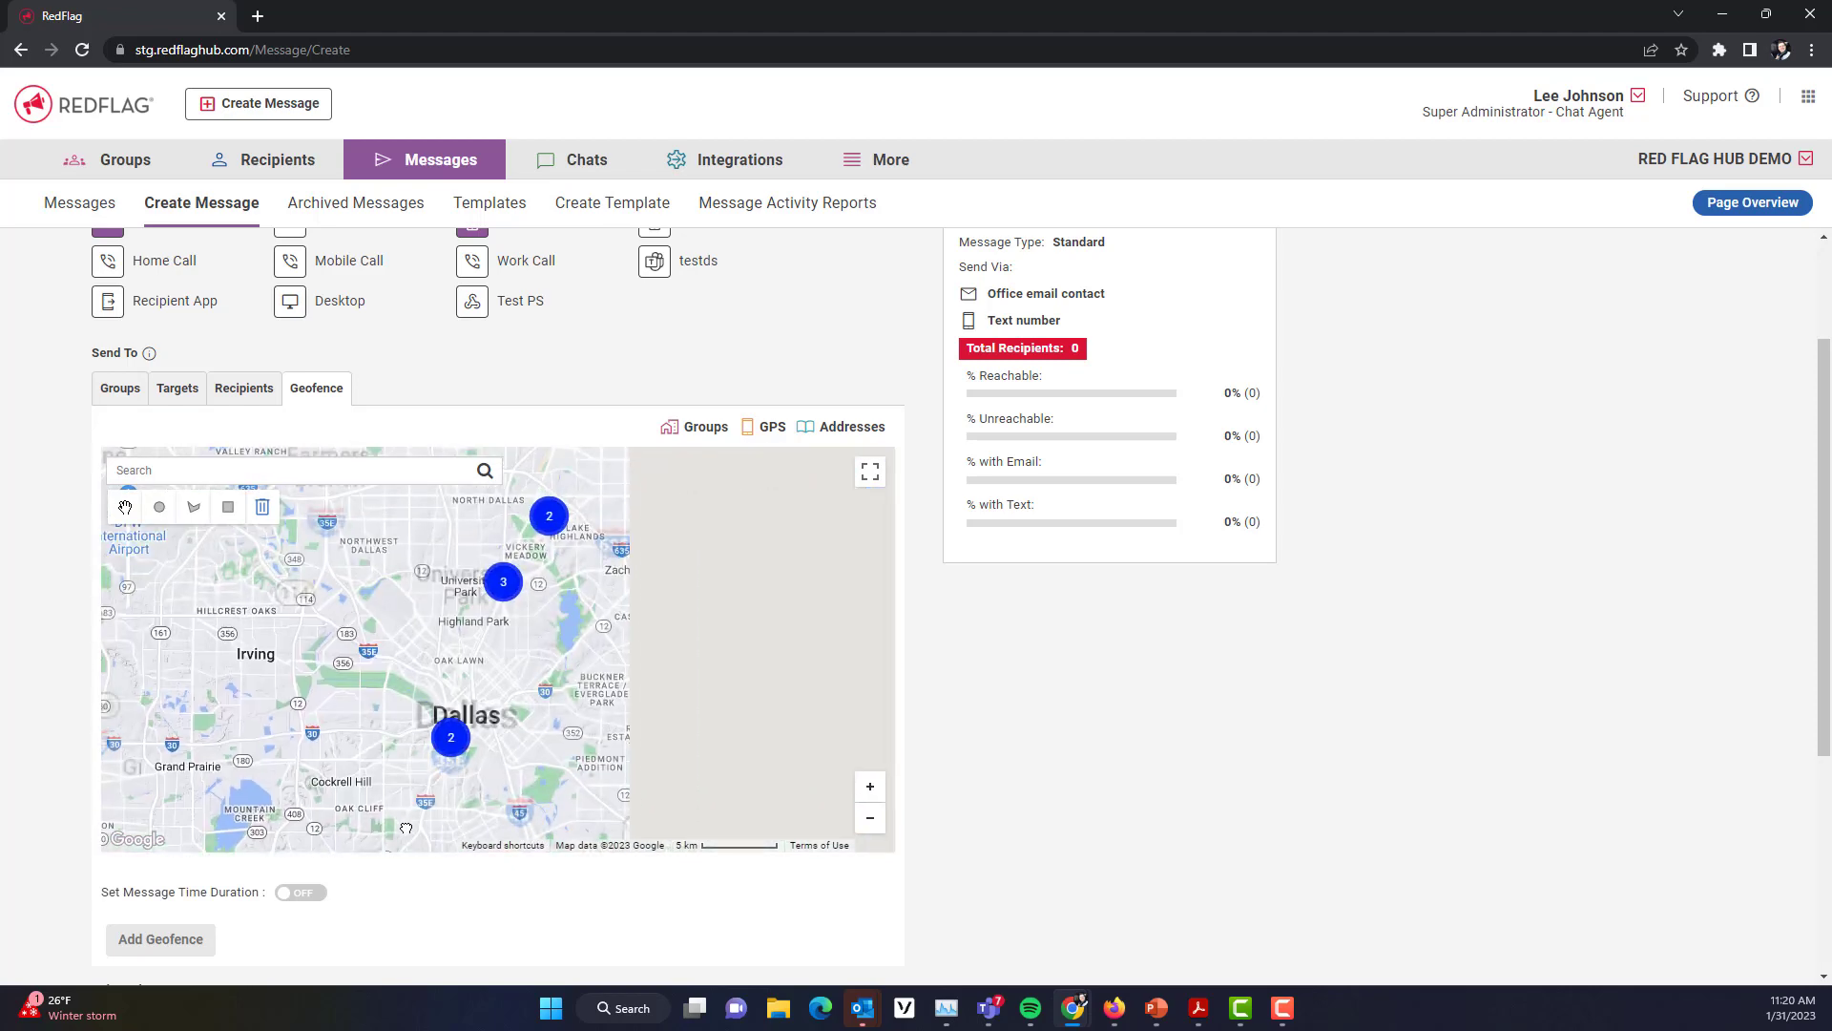
{"action": "left_click", "coordinate": [871, 788]}
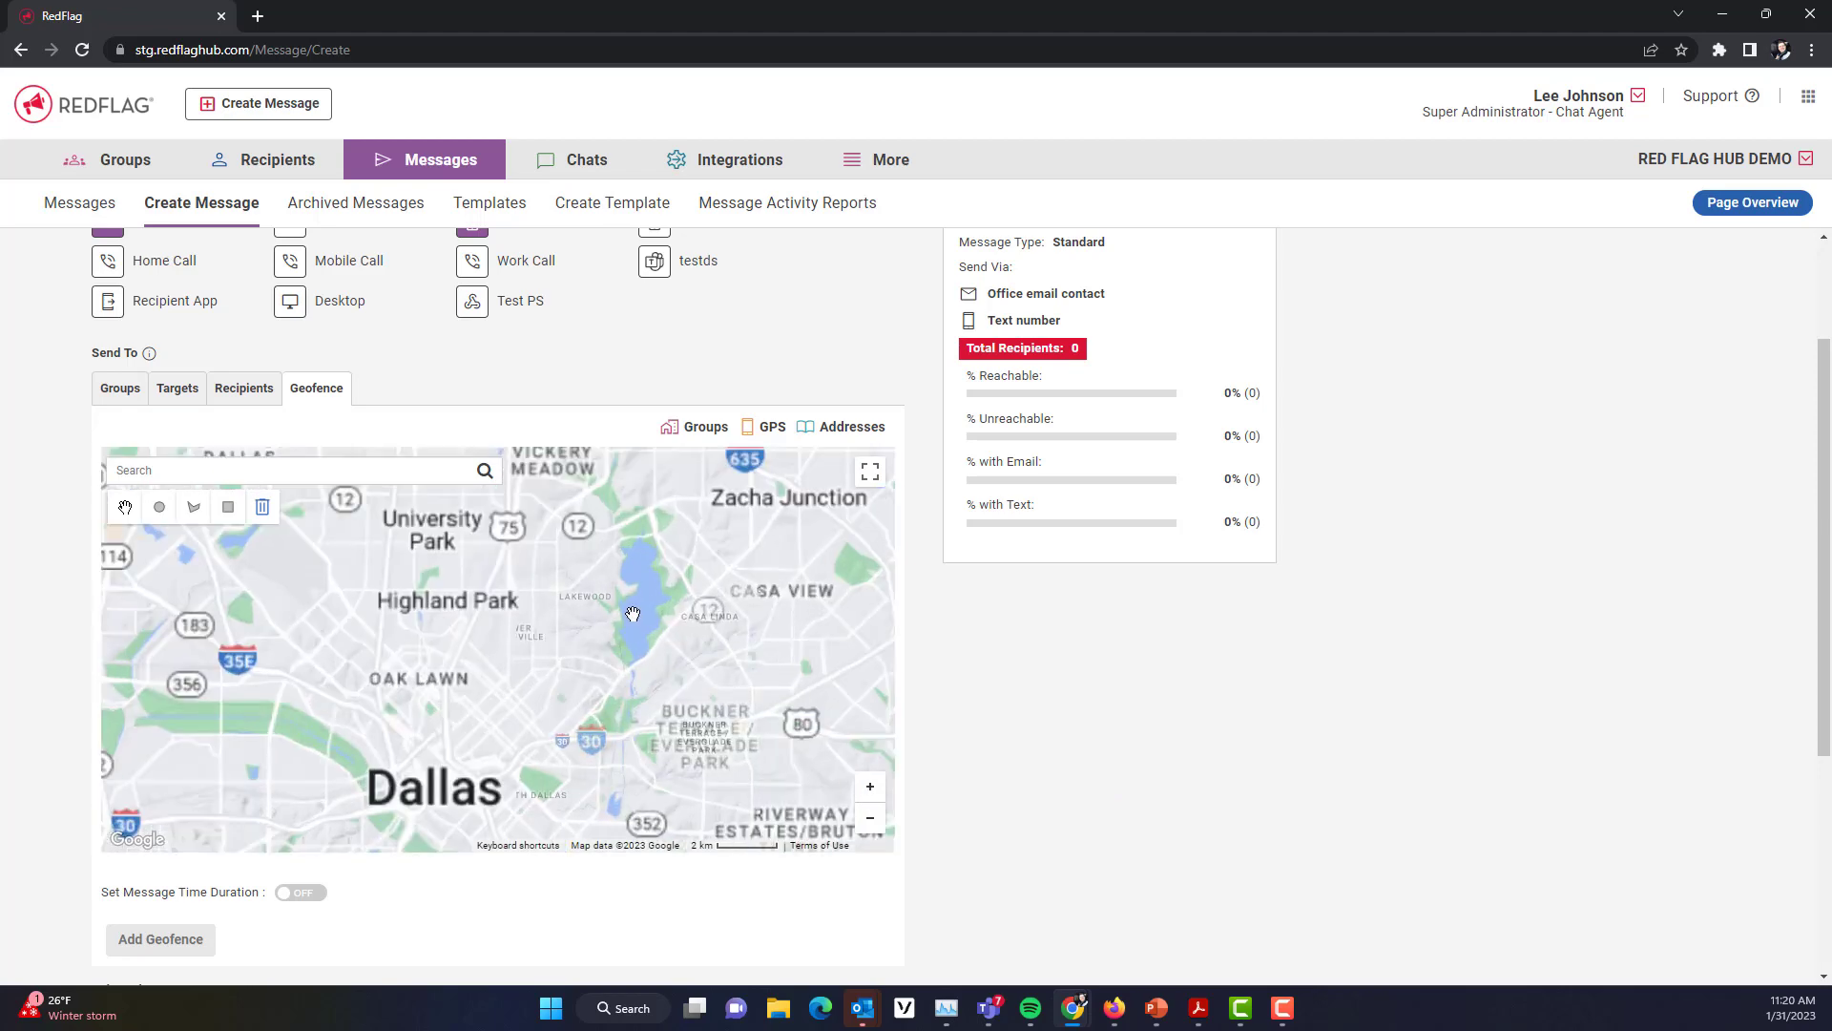
{"action": "left_click_drag", "start_coordinate": [555, 683], "coordinate": [580, 775]}
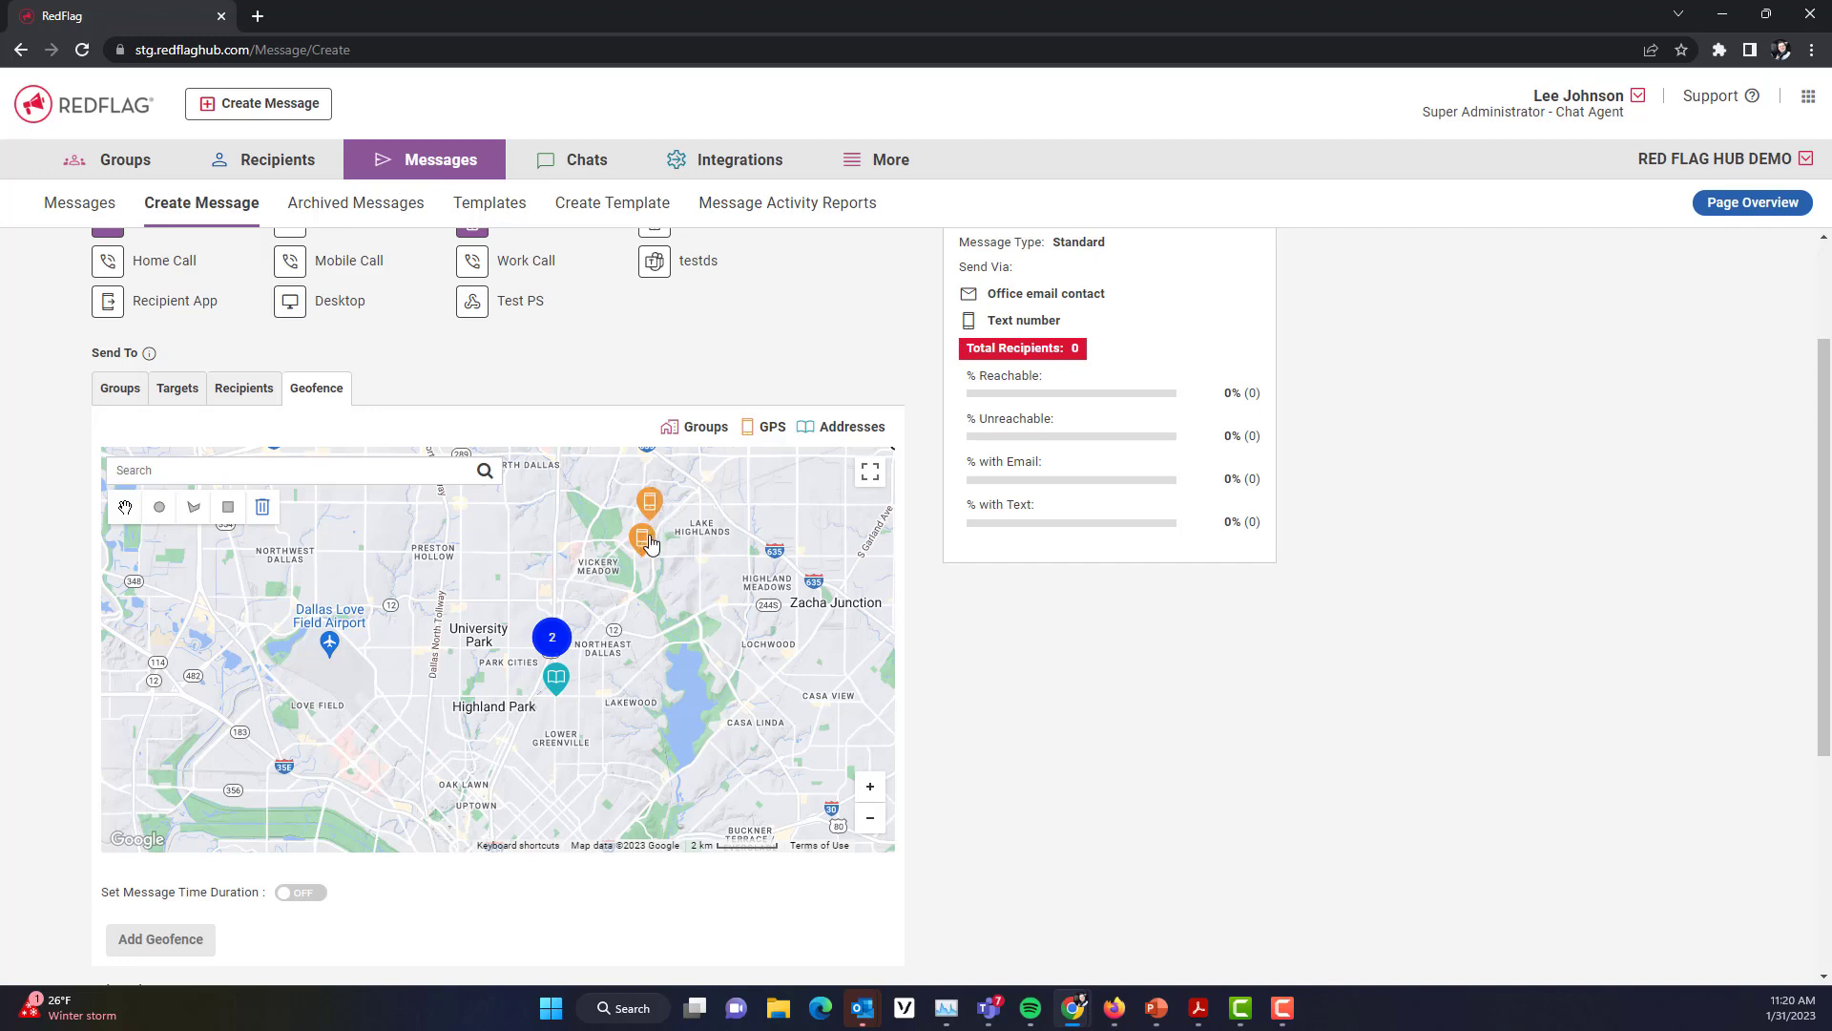
Inspect the individual markers inside the cluster east of University Park, and return to the wider north Dallas area.
{"action": "left_click", "coordinate": [552, 638]}
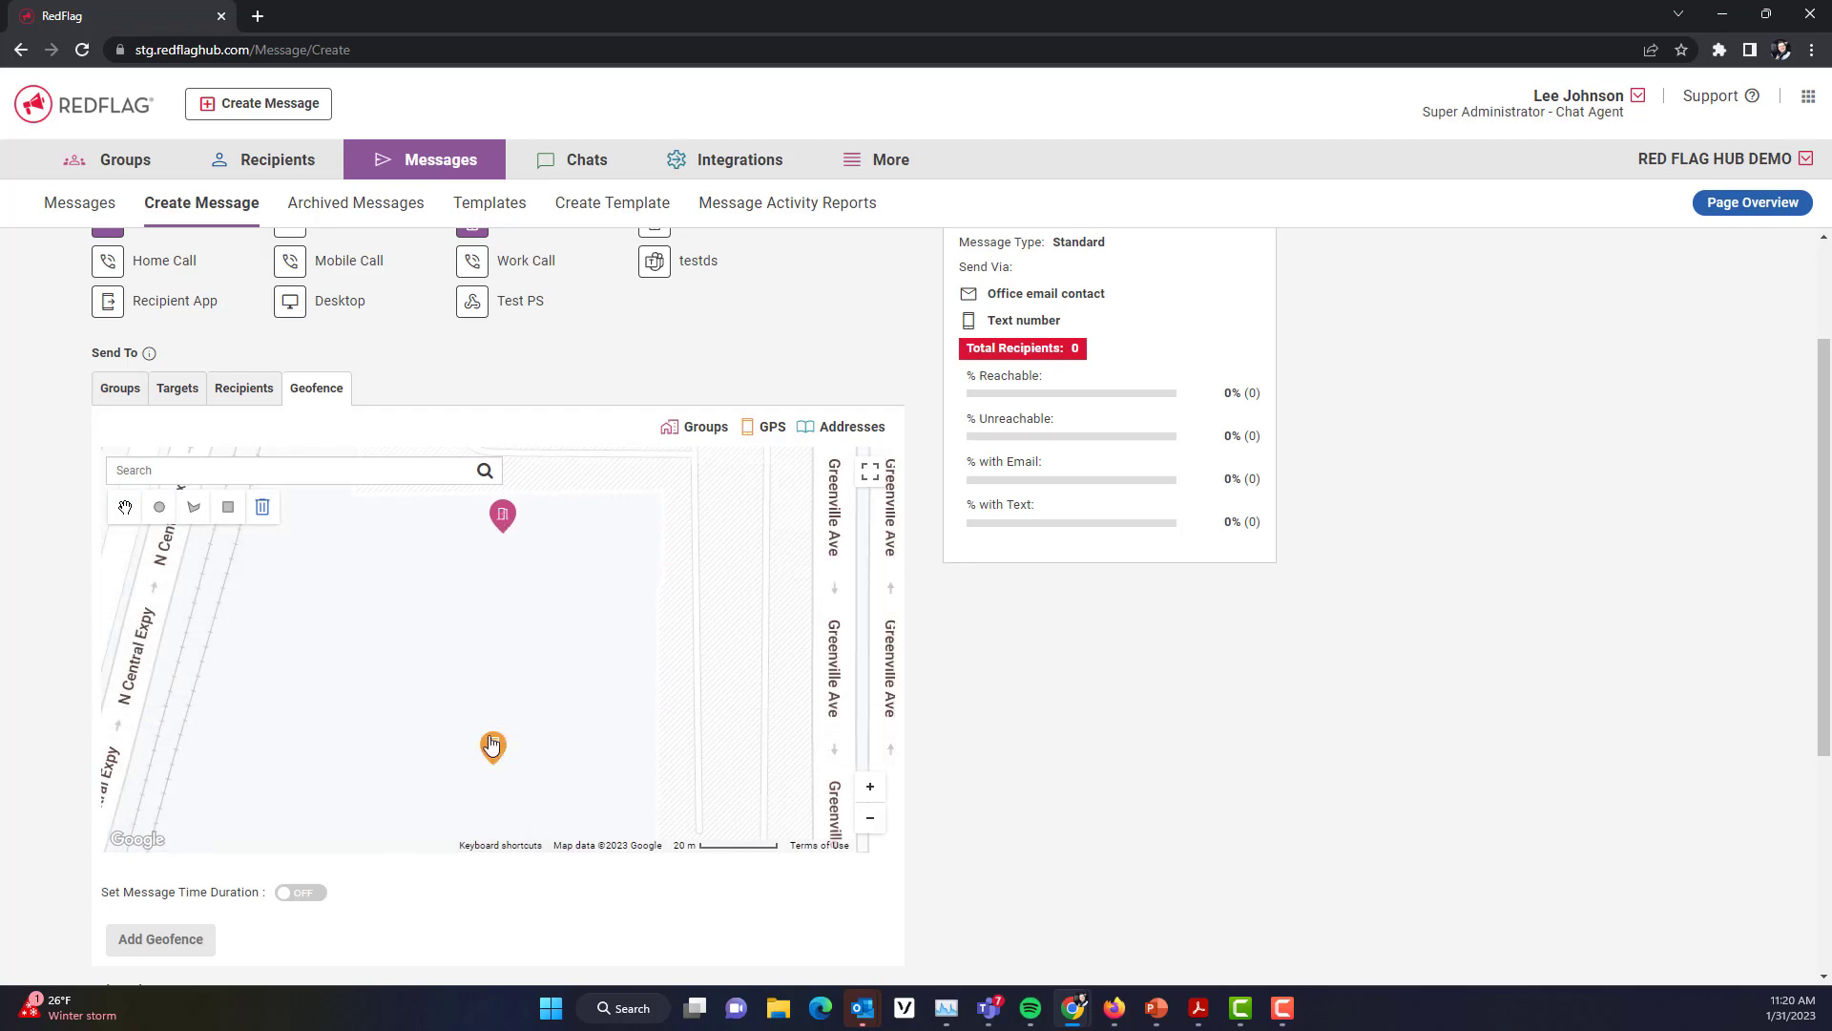
{"action": "left_click", "coordinate": [878, 826]}
{"action": "left_click", "coordinate": [878, 826]}
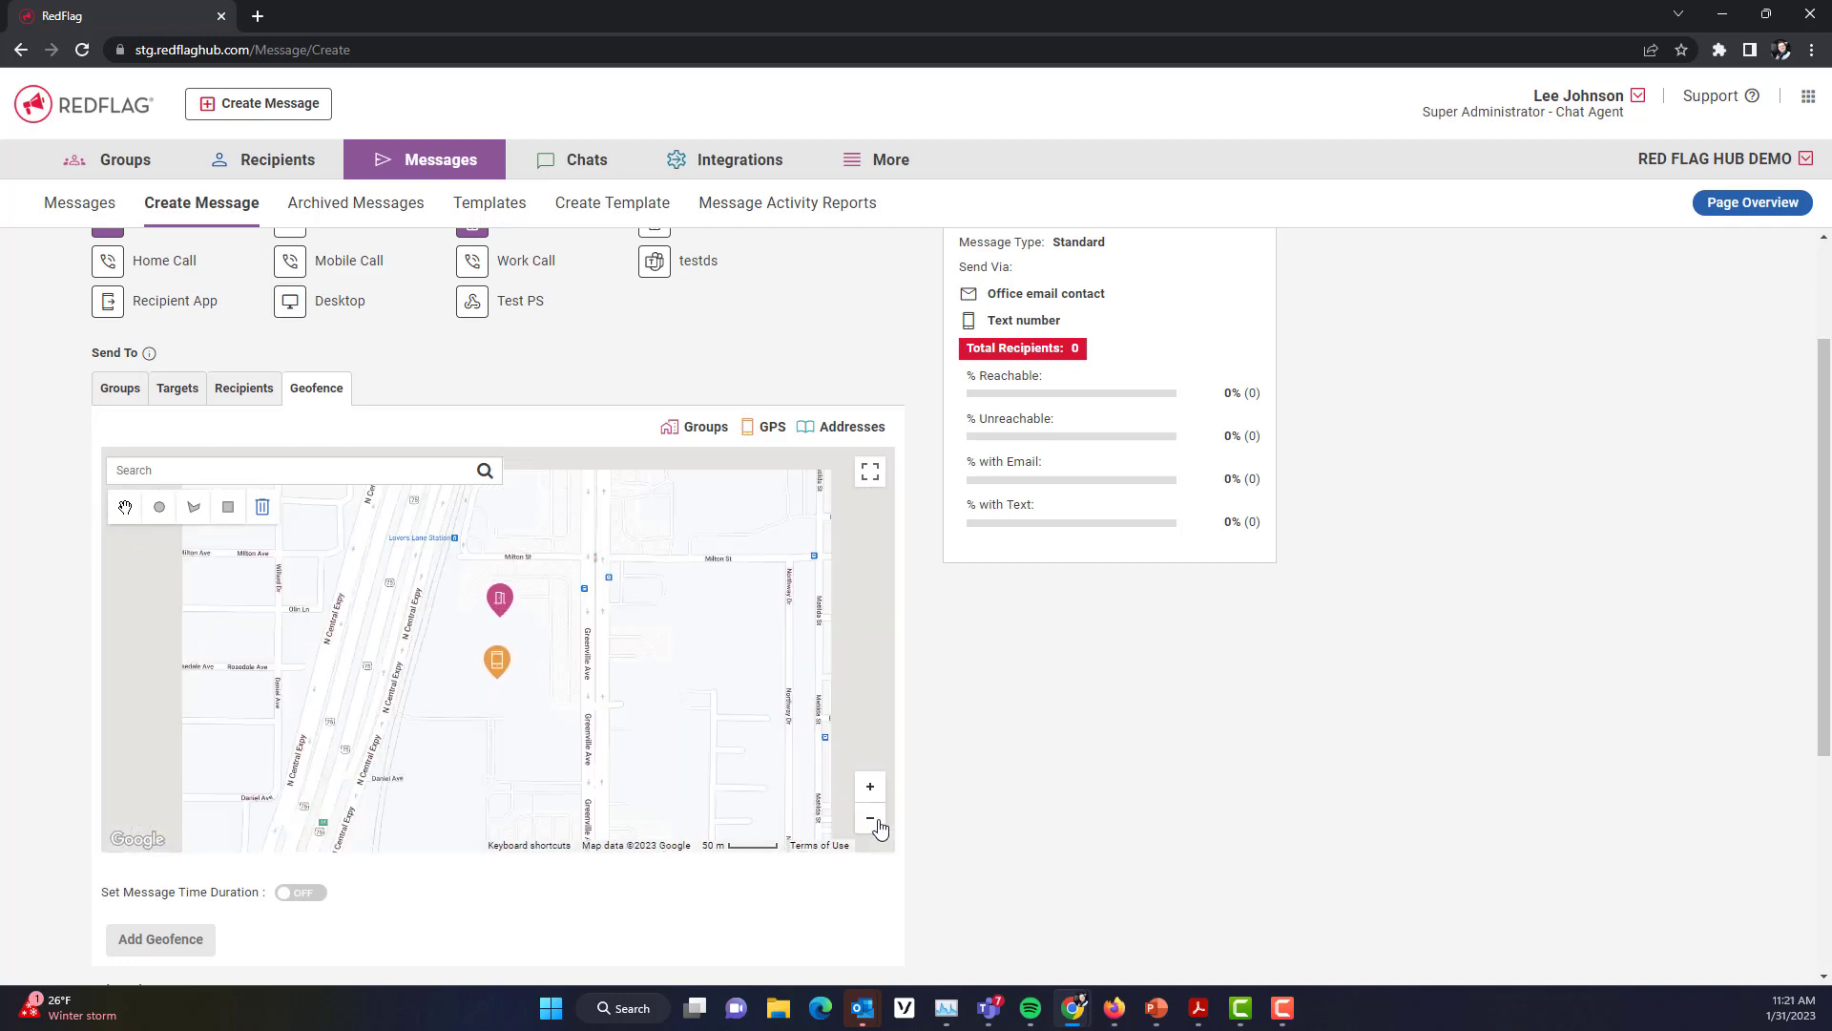
{"action": "left_click", "coordinate": [878, 827]}
{"action": "left_click", "coordinate": [878, 827]}
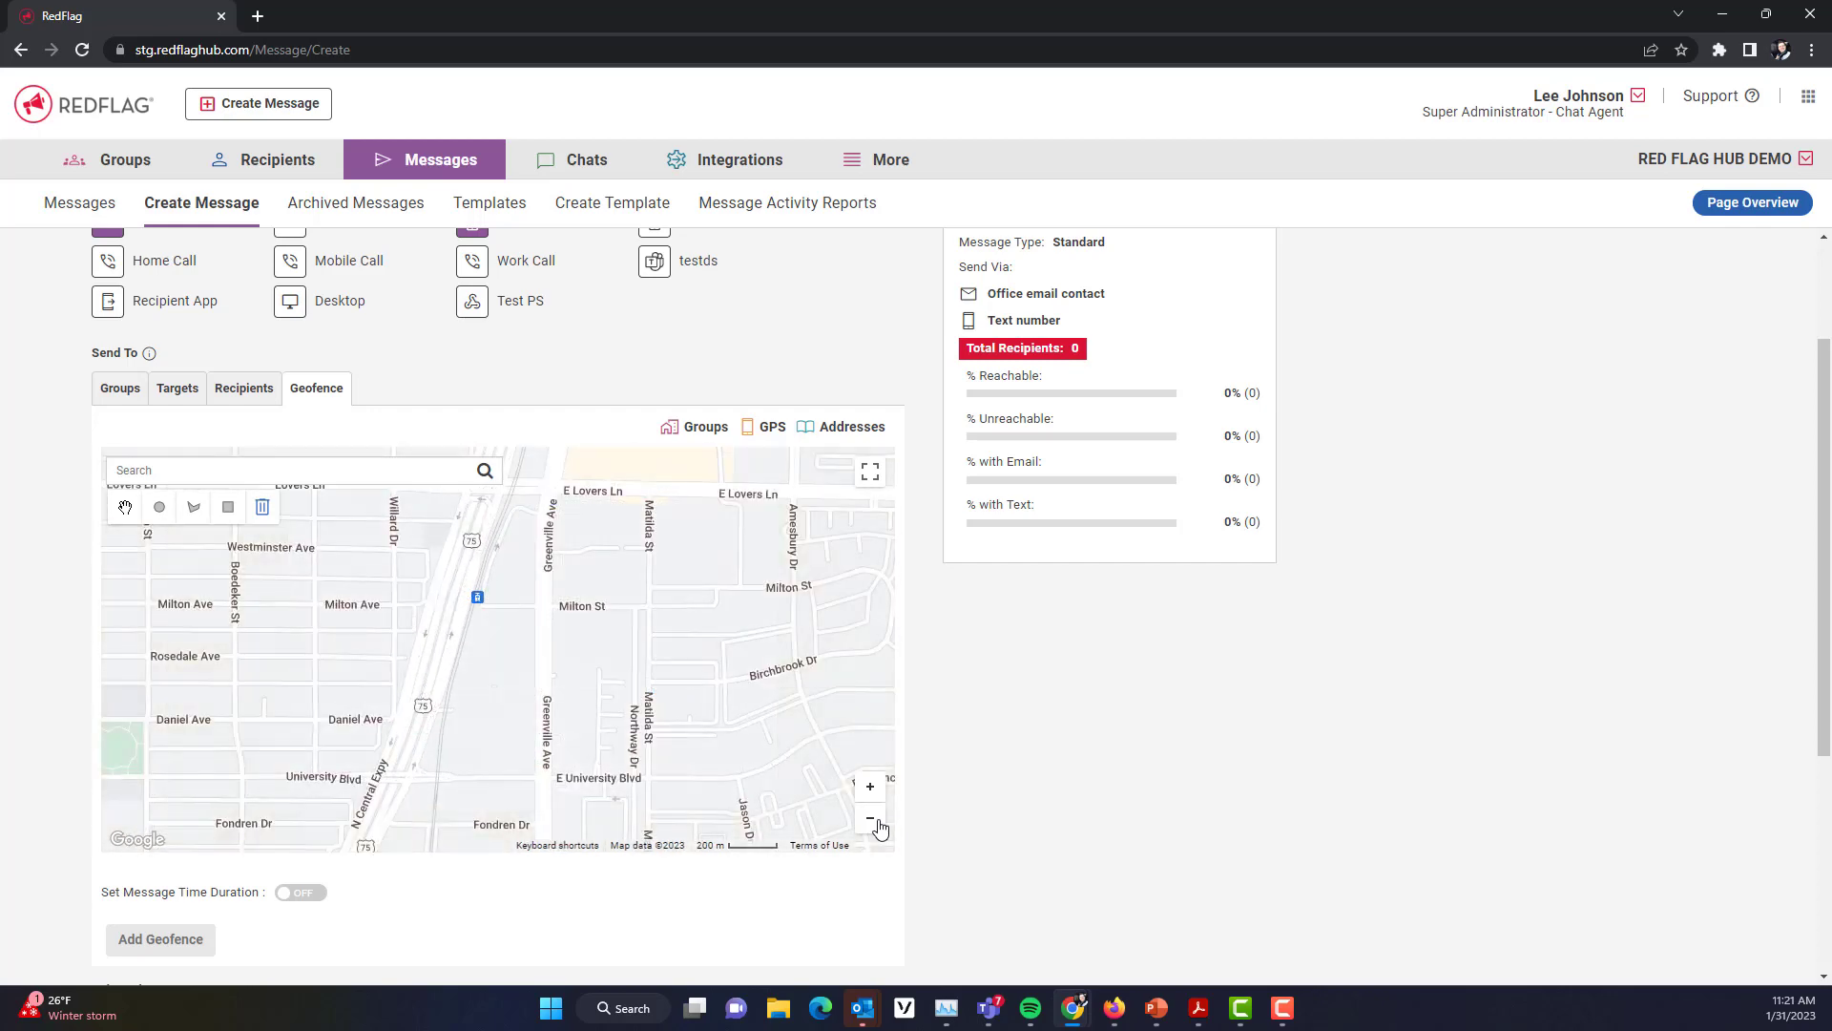
{"action": "left_click", "coordinate": [878, 827]}
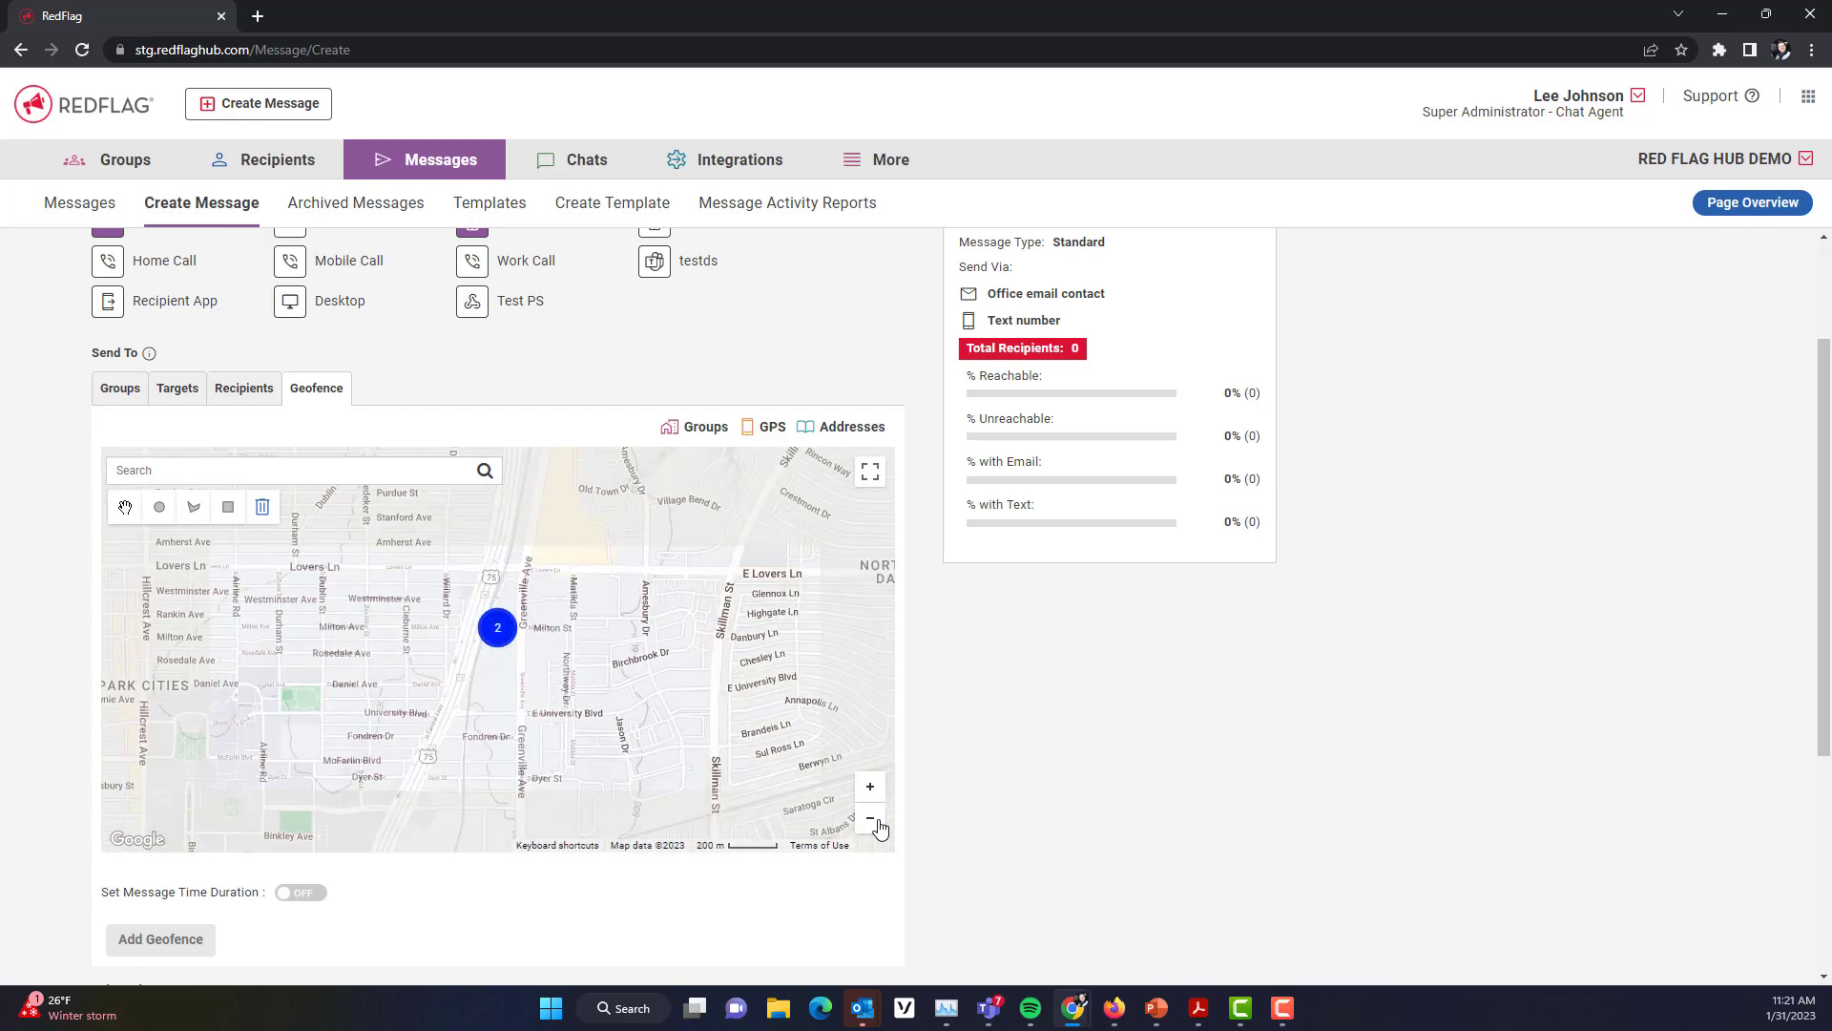
{"action": "left_click", "coordinate": [878, 826]}
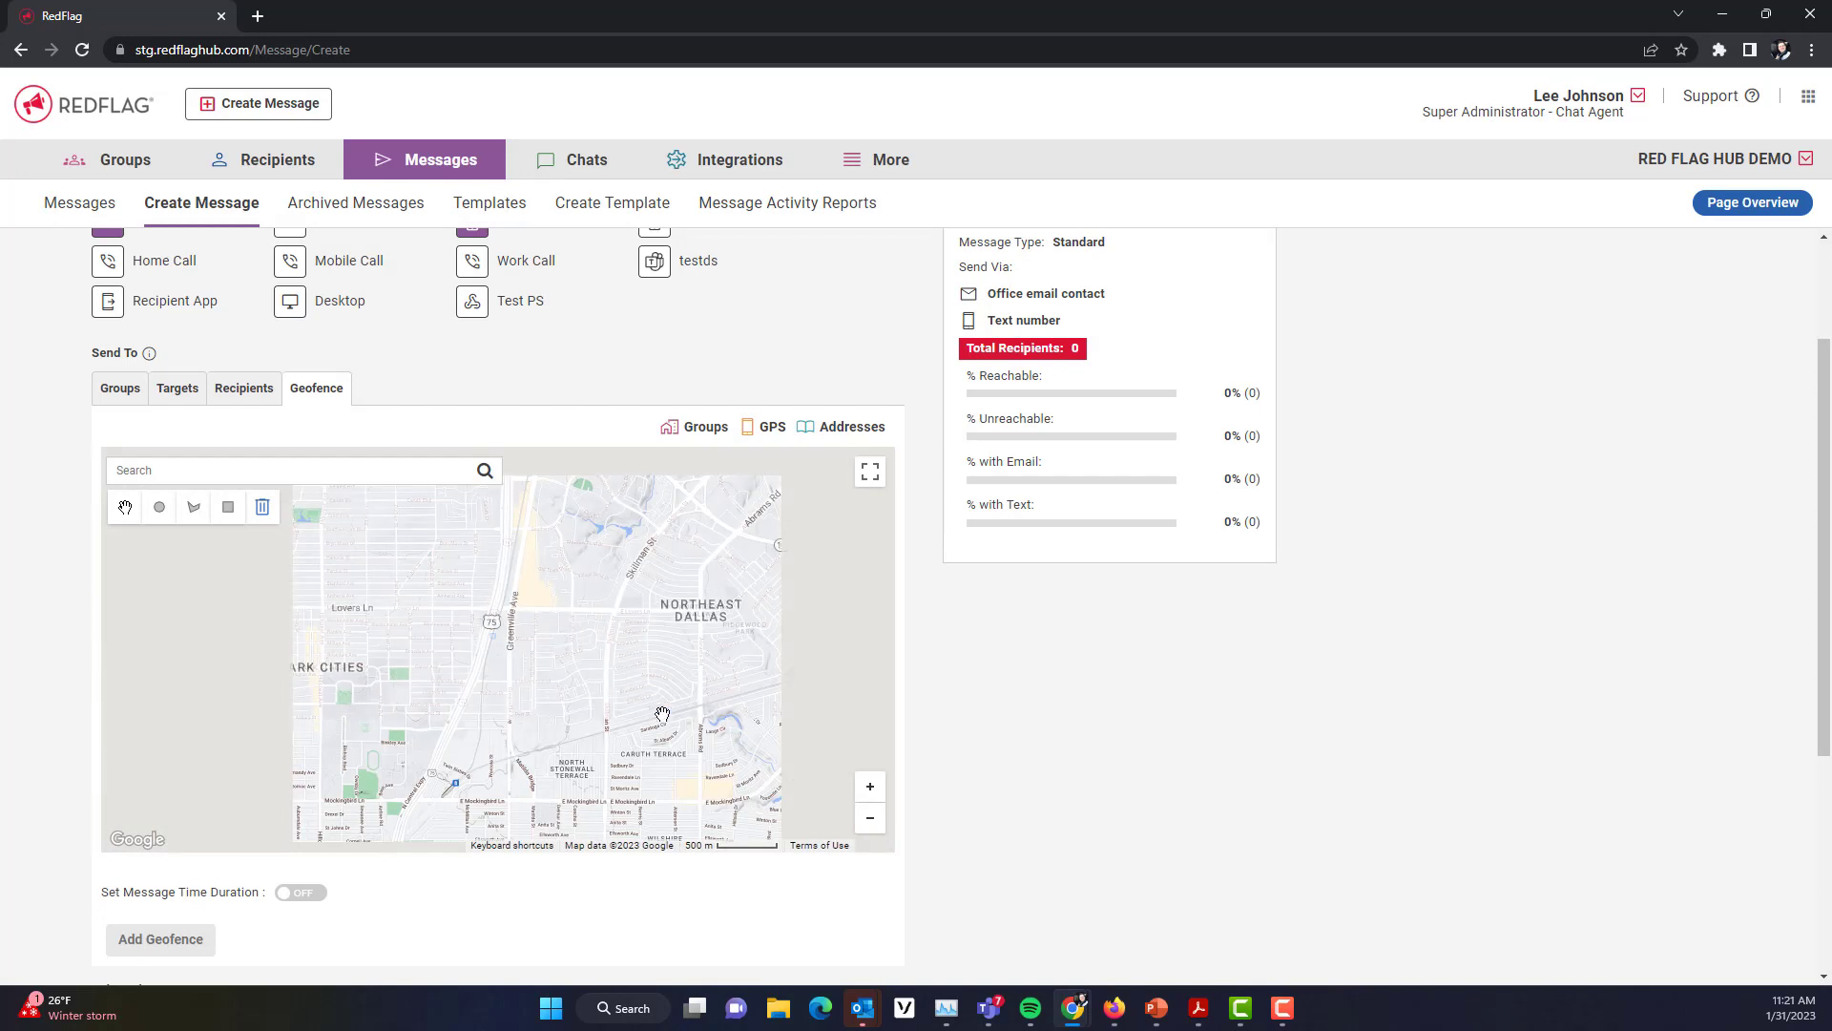
{"action": "left_click", "coordinate": [871, 824]}
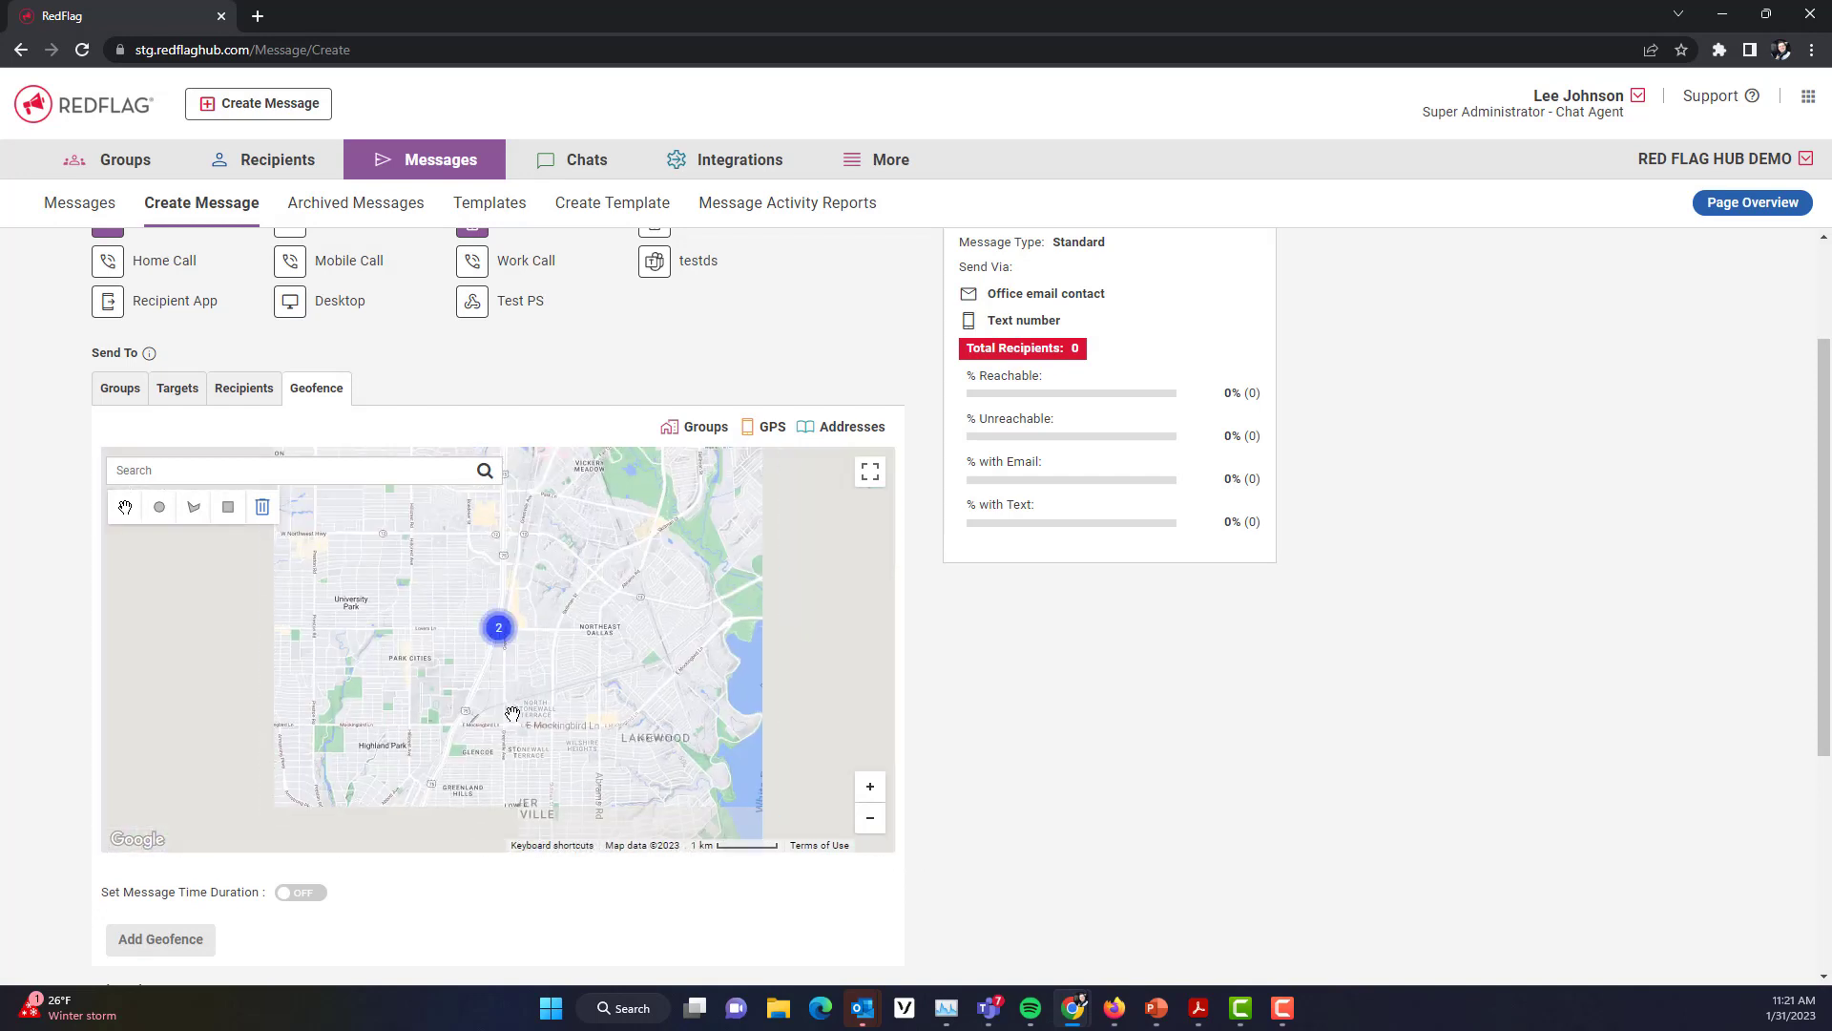
{"action": "left_click", "coordinate": [876, 825]}
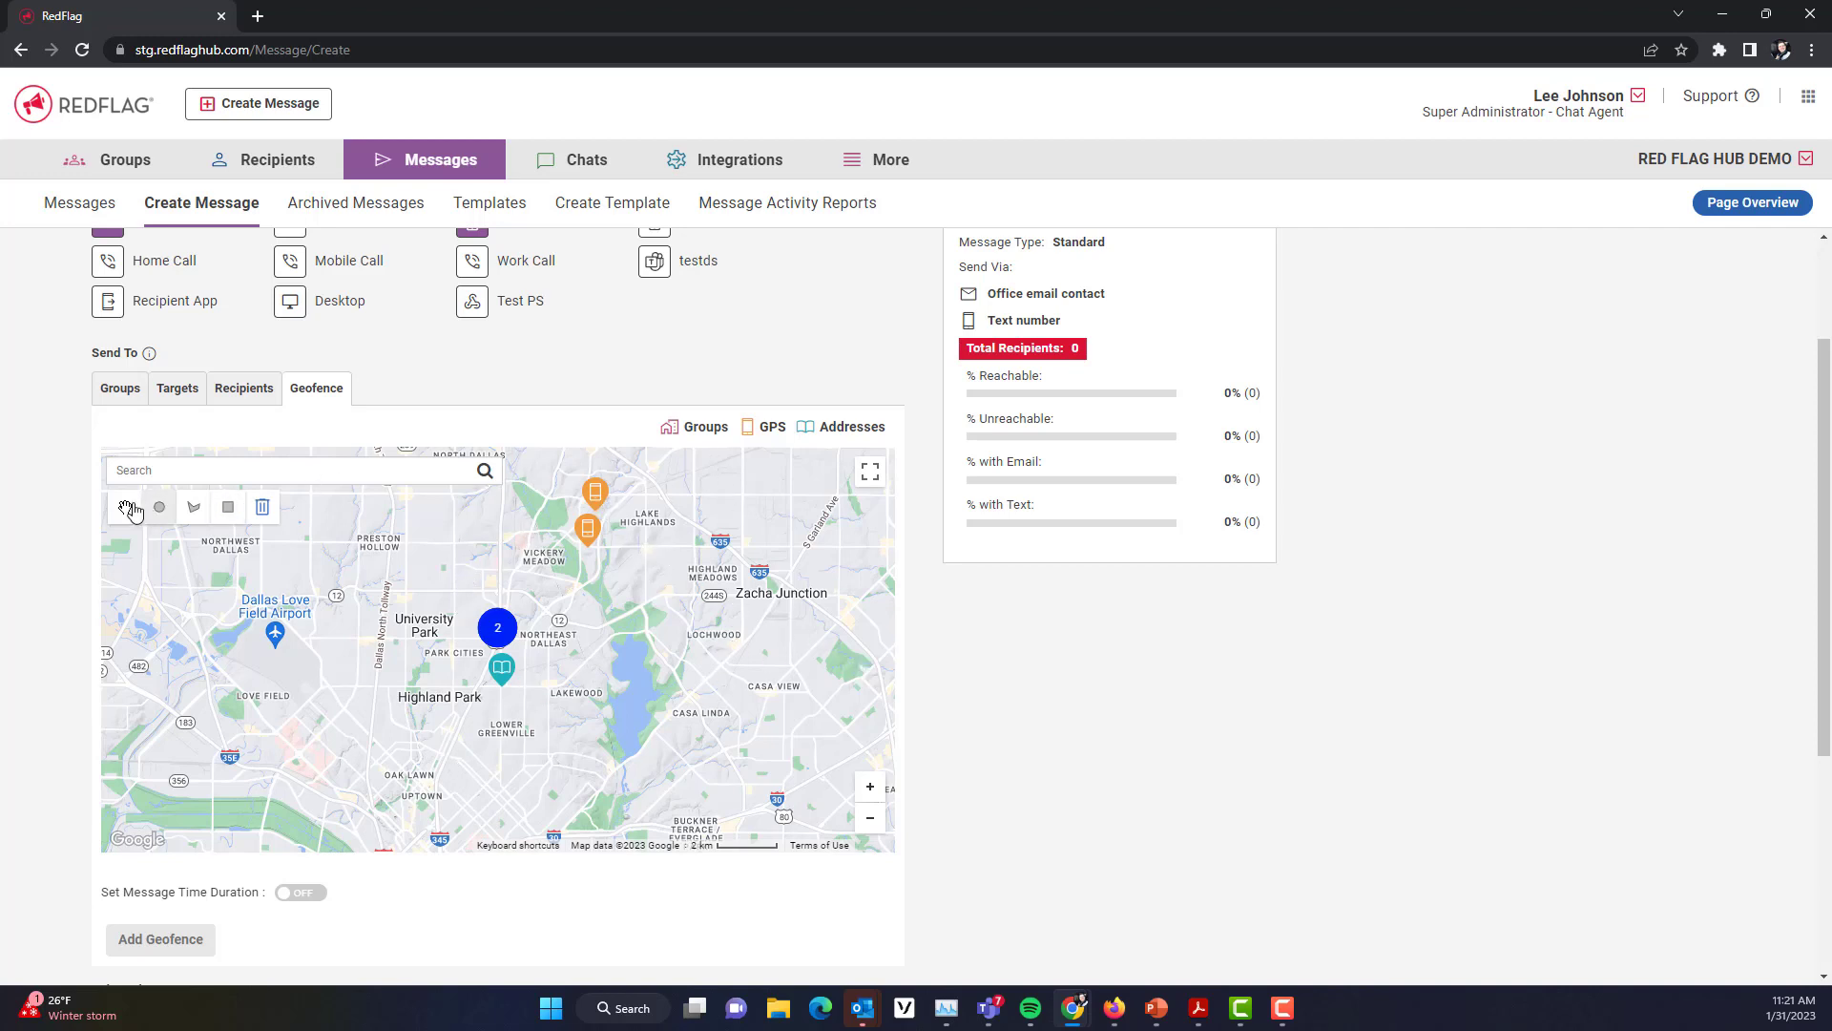
Draw a closed five-corner polygon geofence around the north Dallas markers, enclosing Vickery Meadow, University Park and Highland Park.
{"action": "left_click", "coordinate": [192, 511]}
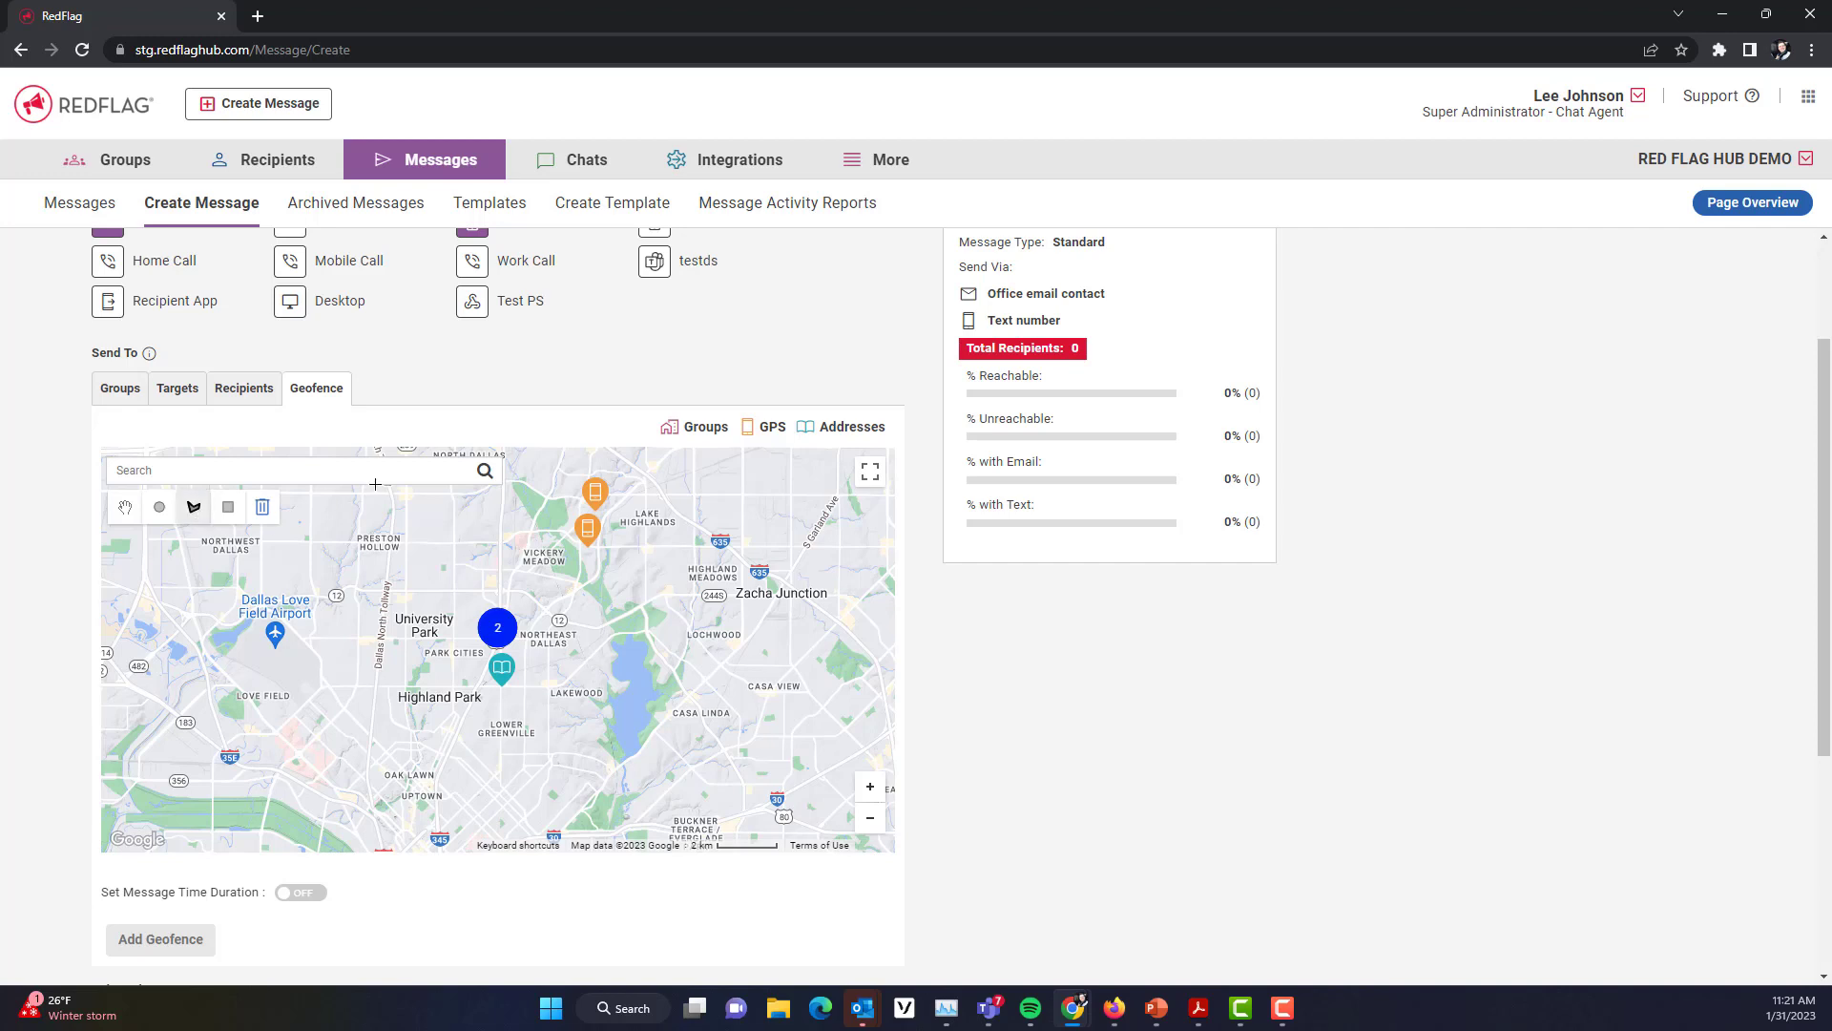
{"action": "left_click", "coordinate": [764, 547]}
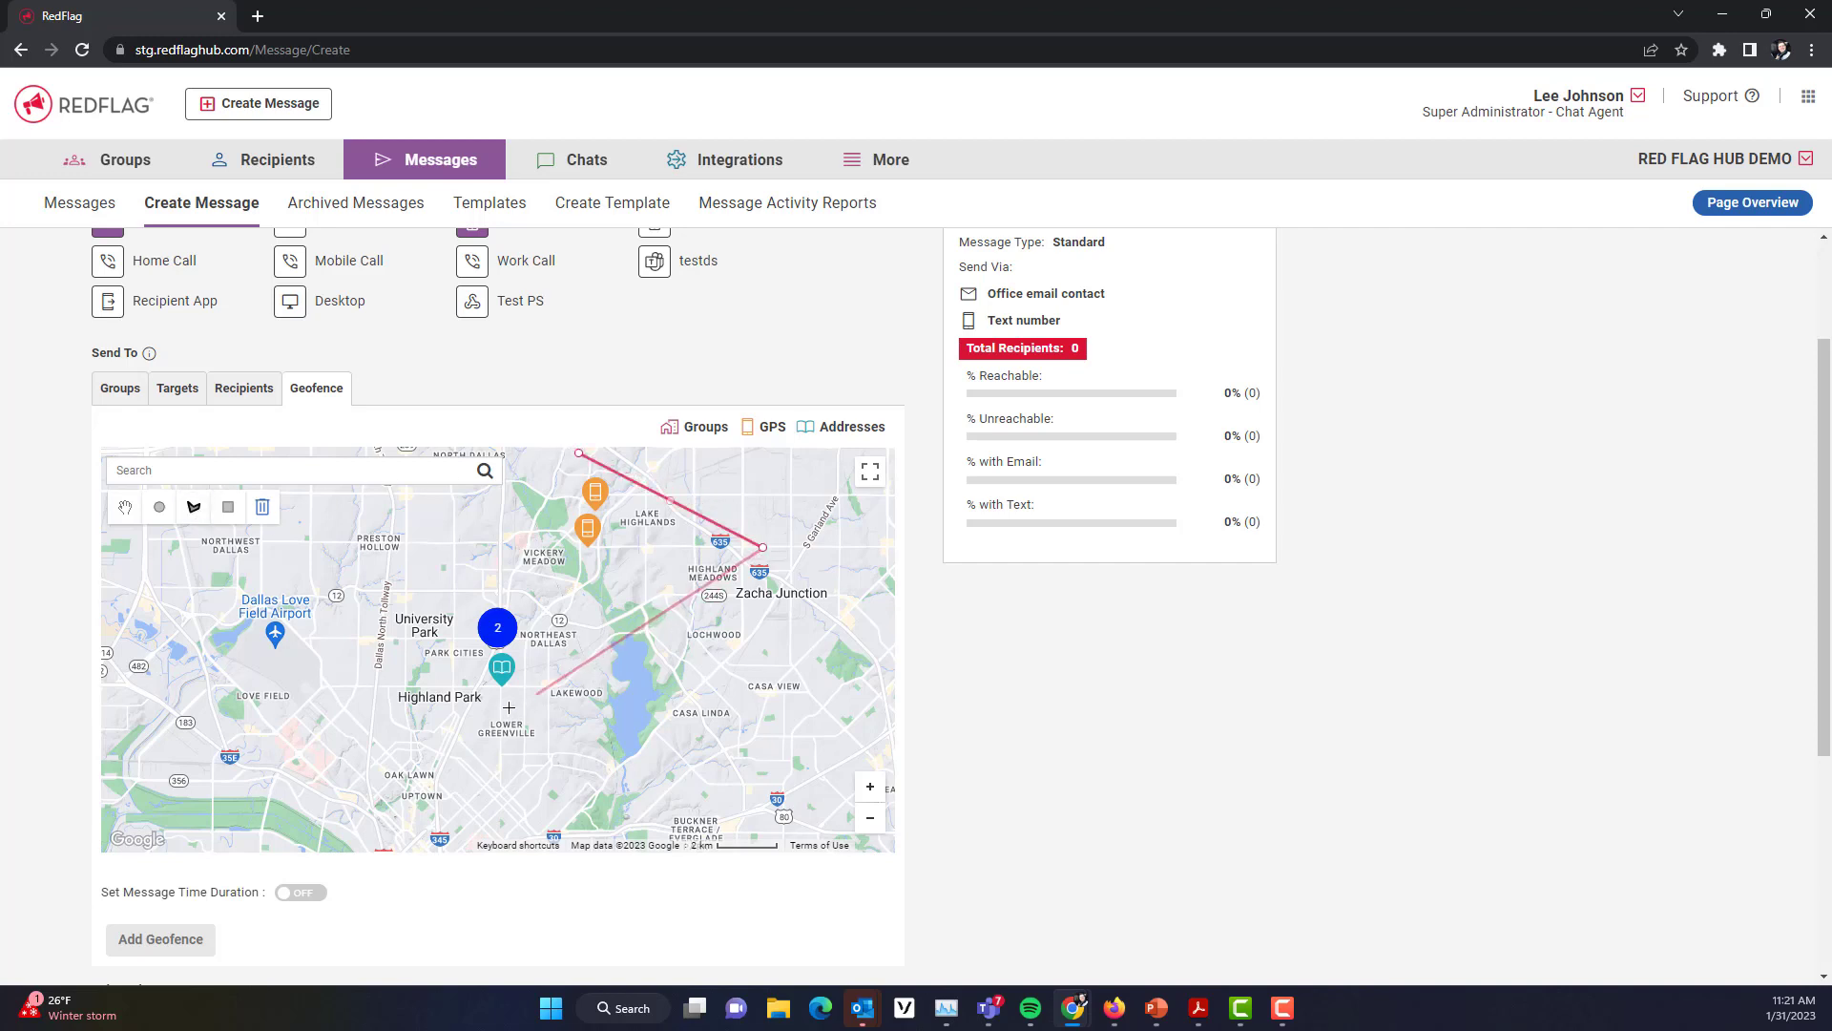
{"action": "left_click", "coordinate": [589, 781]}
{"action": "left_click", "coordinate": [341, 729]}
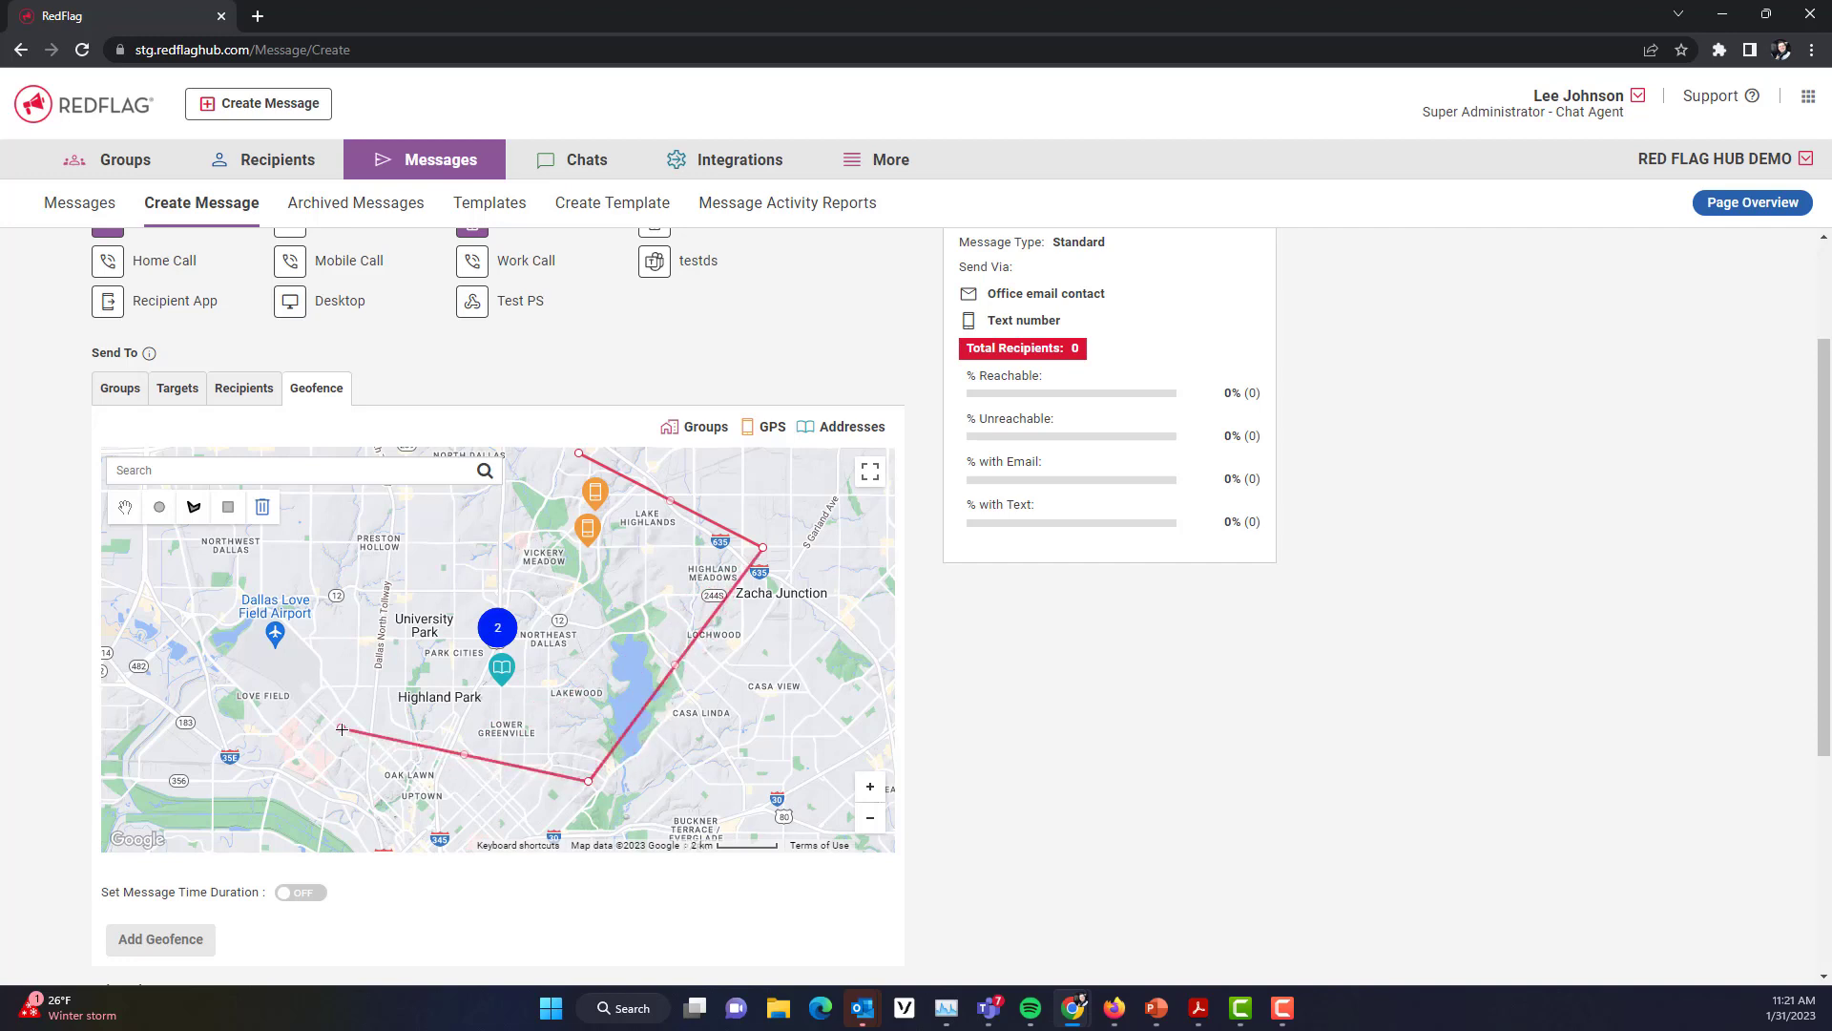
{"action": "left_click", "coordinate": [434, 516]}
{"action": "left_click", "coordinate": [579, 456]}
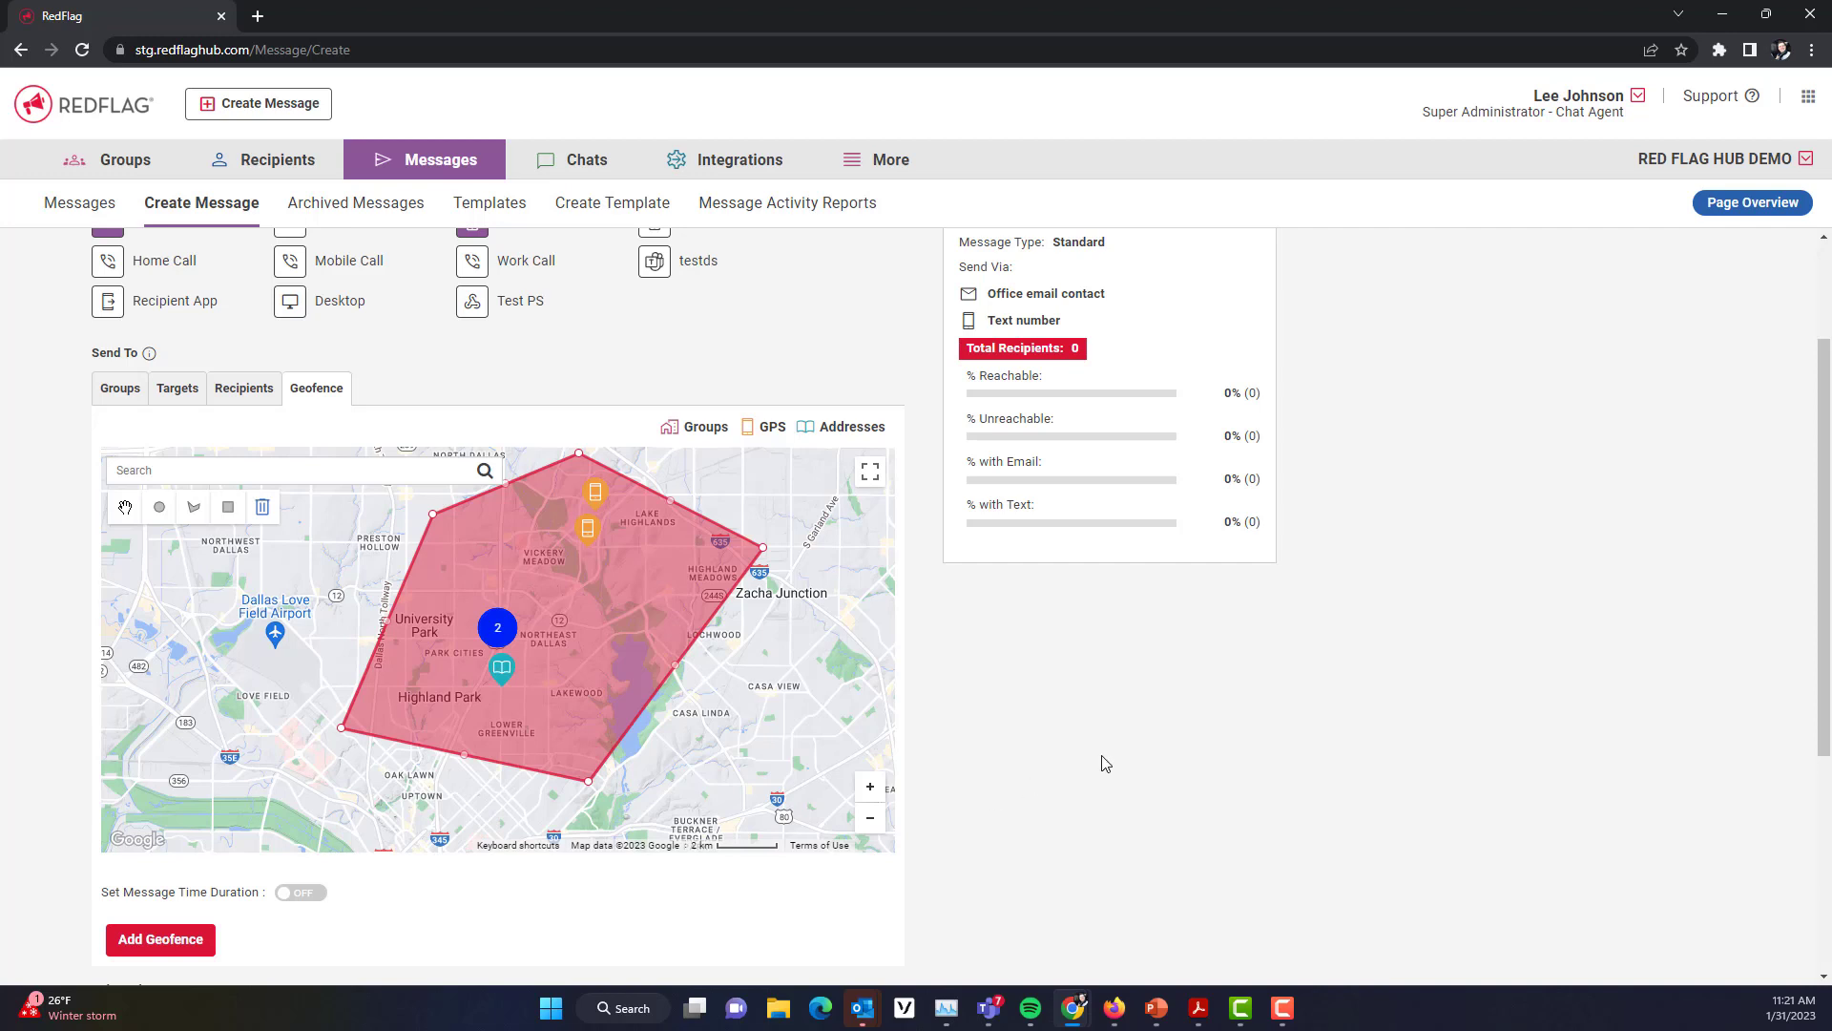
Turn on the message time duration for the geofence and set it to 2 hours.
{"action": "scroll", "coordinate": [1100, 761], "scroll_direction": "down", "scroll_amount": 1}
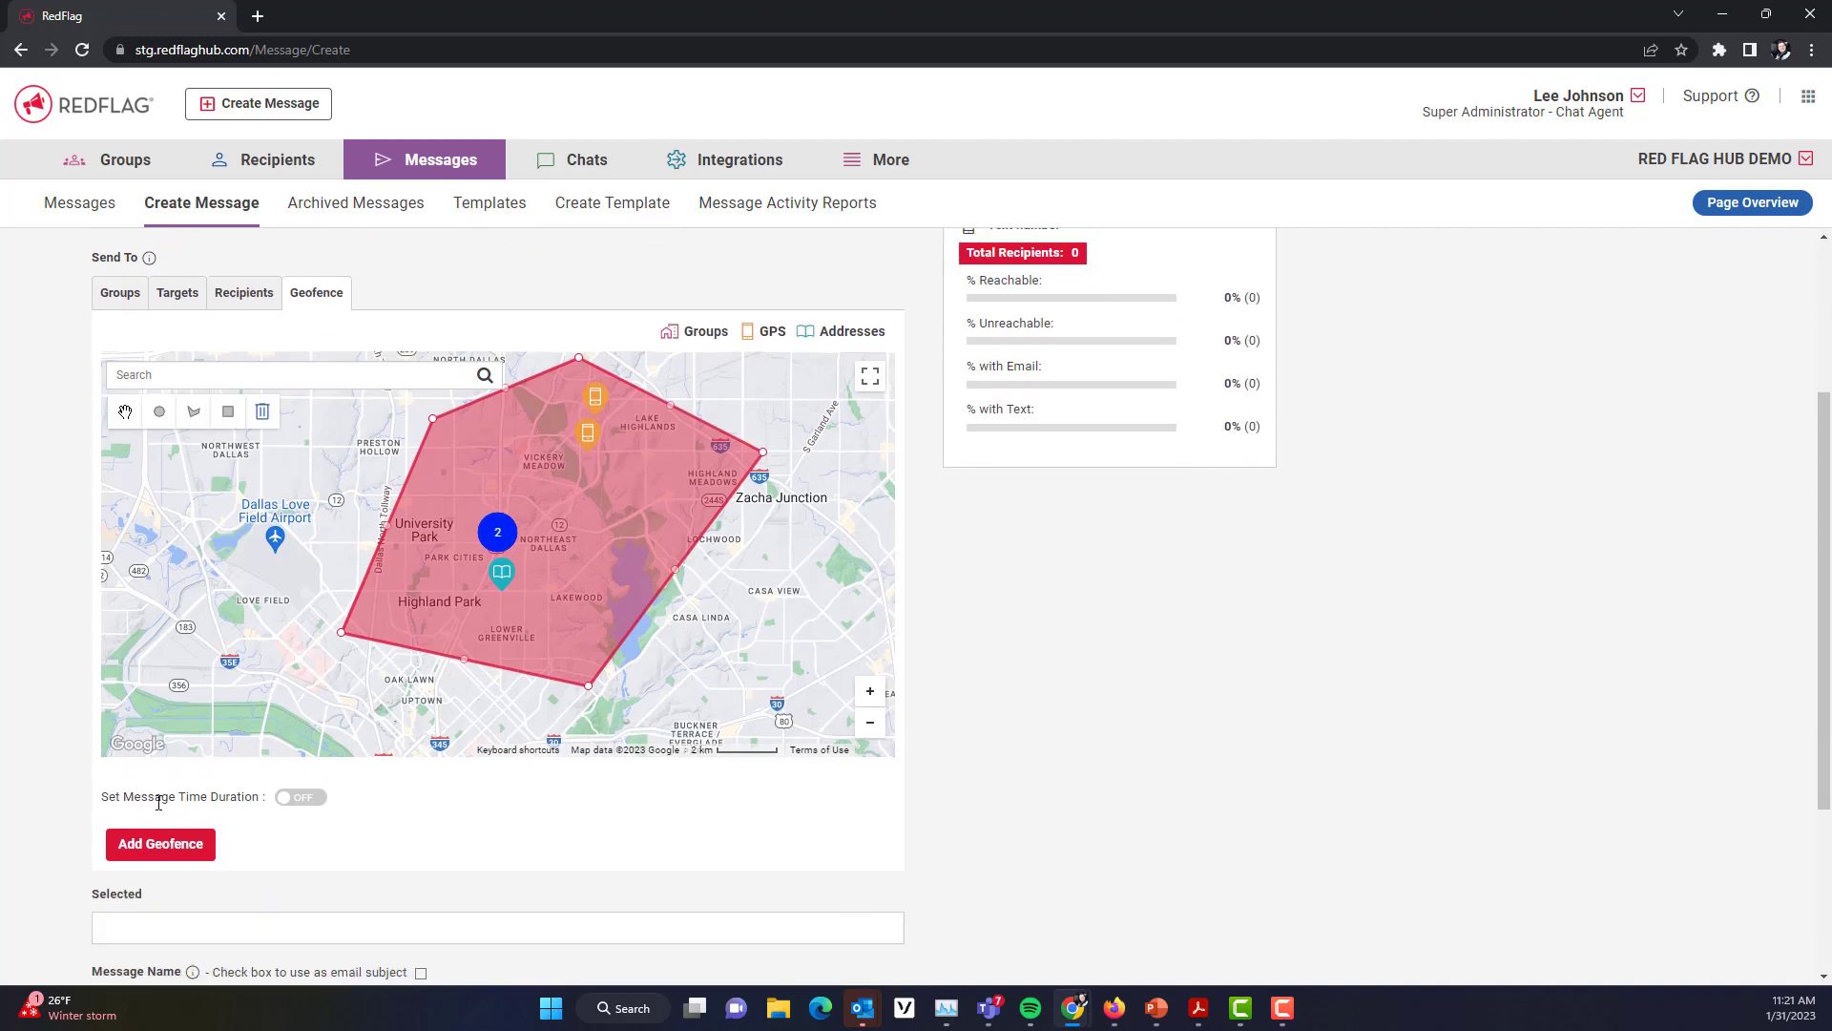
{"action": "left_click", "coordinate": [287, 807]}
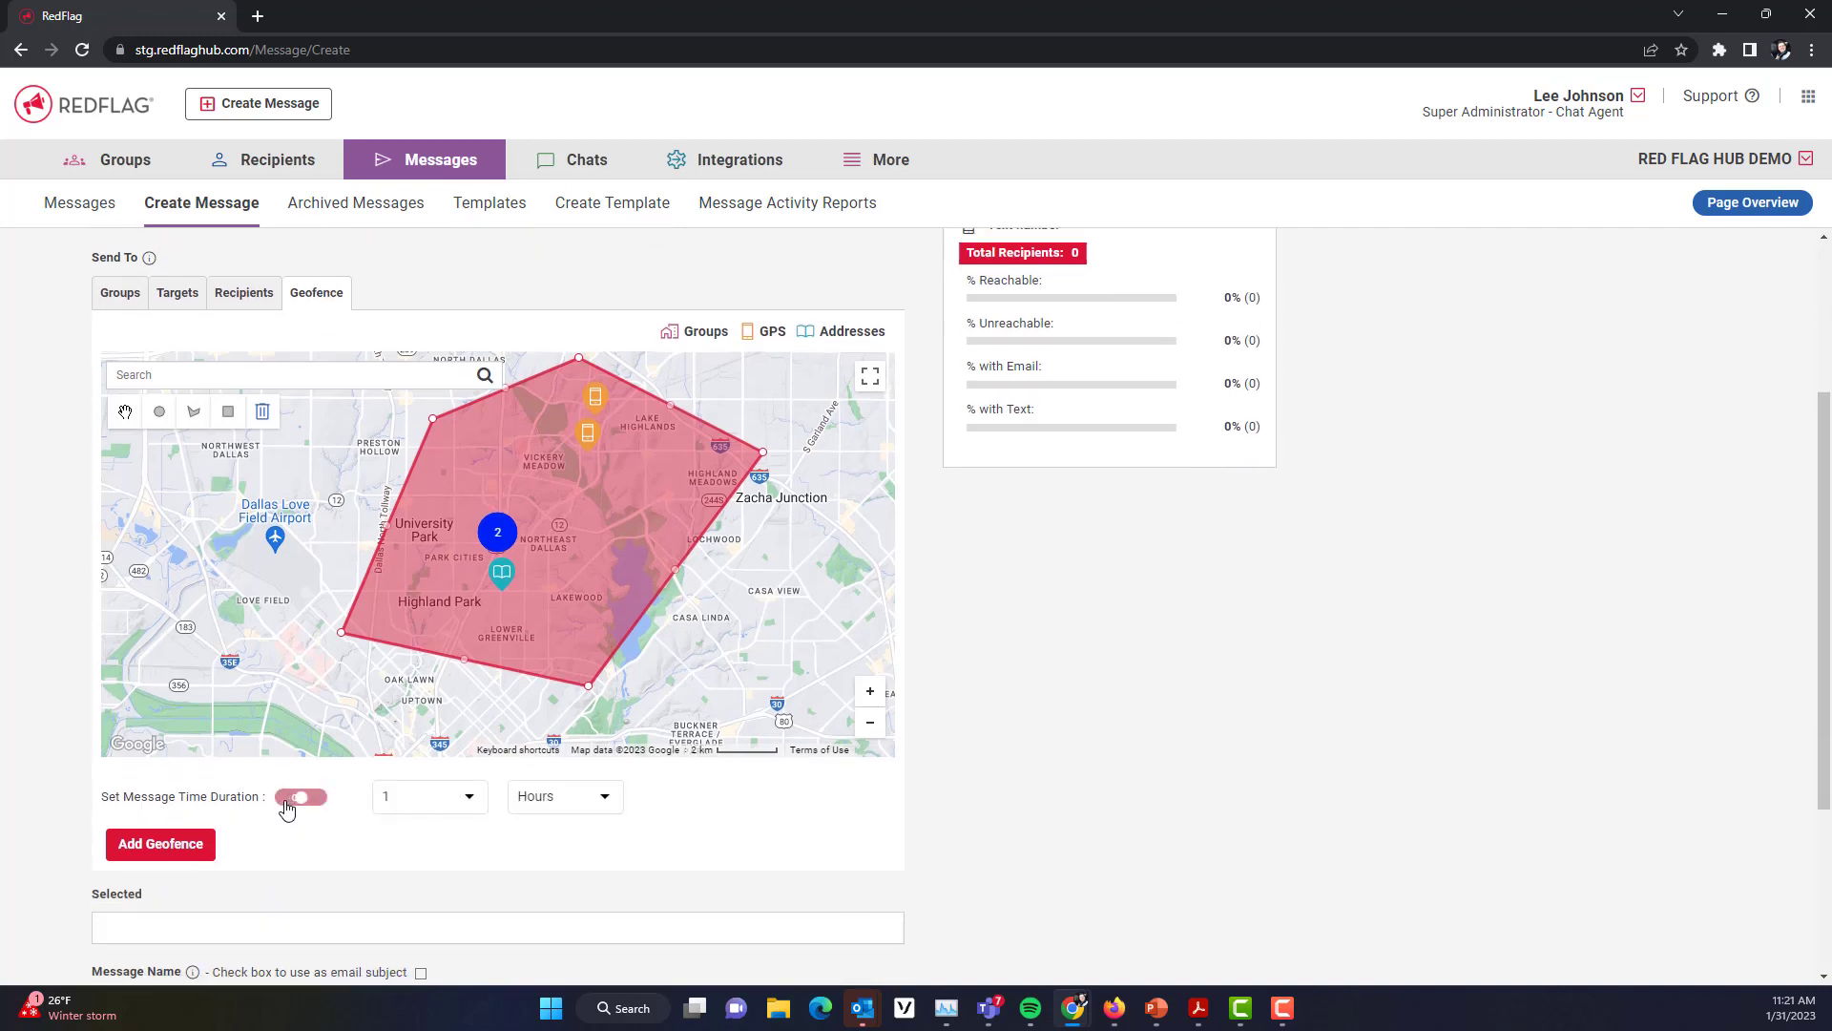
{"action": "left_click", "coordinate": [462, 810]}
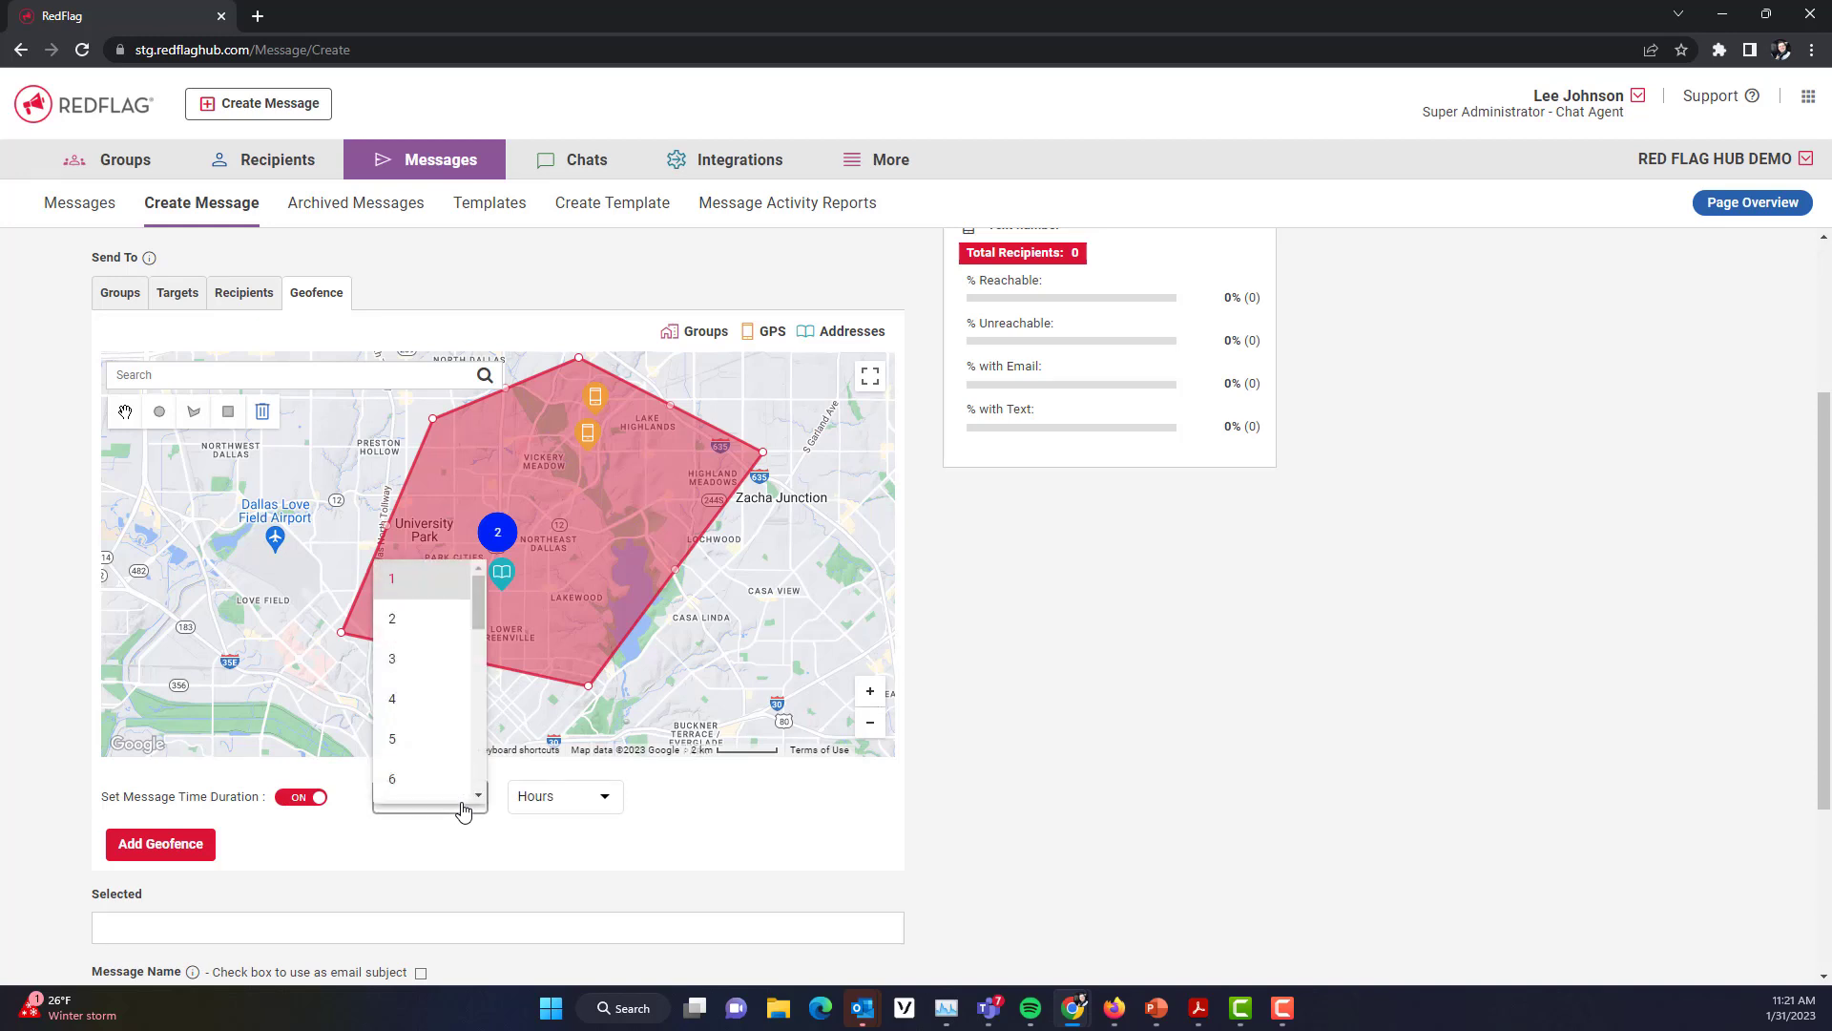
{"action": "left_click", "coordinate": [448, 637]}
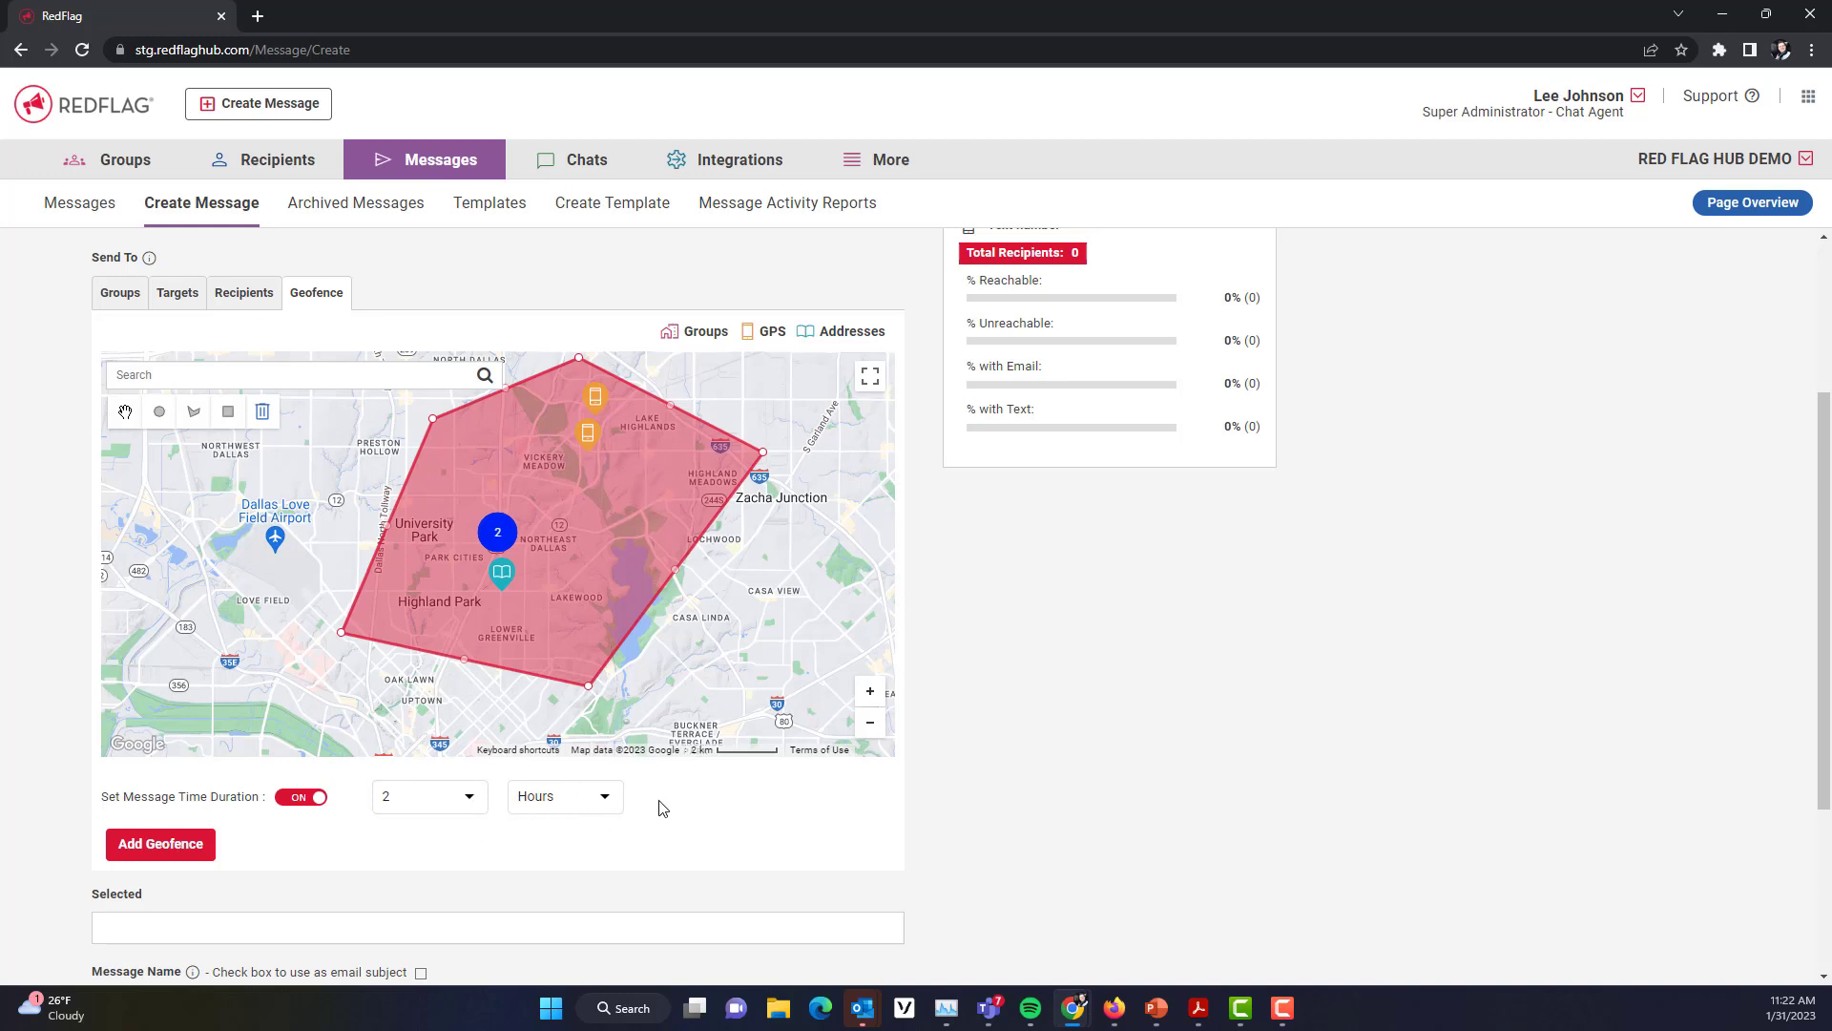
Add response options to the severe weather message, with two empty option rows.
{"action": "scroll", "coordinate": [909, 769], "scroll_direction": "down", "scroll_amount": 1}
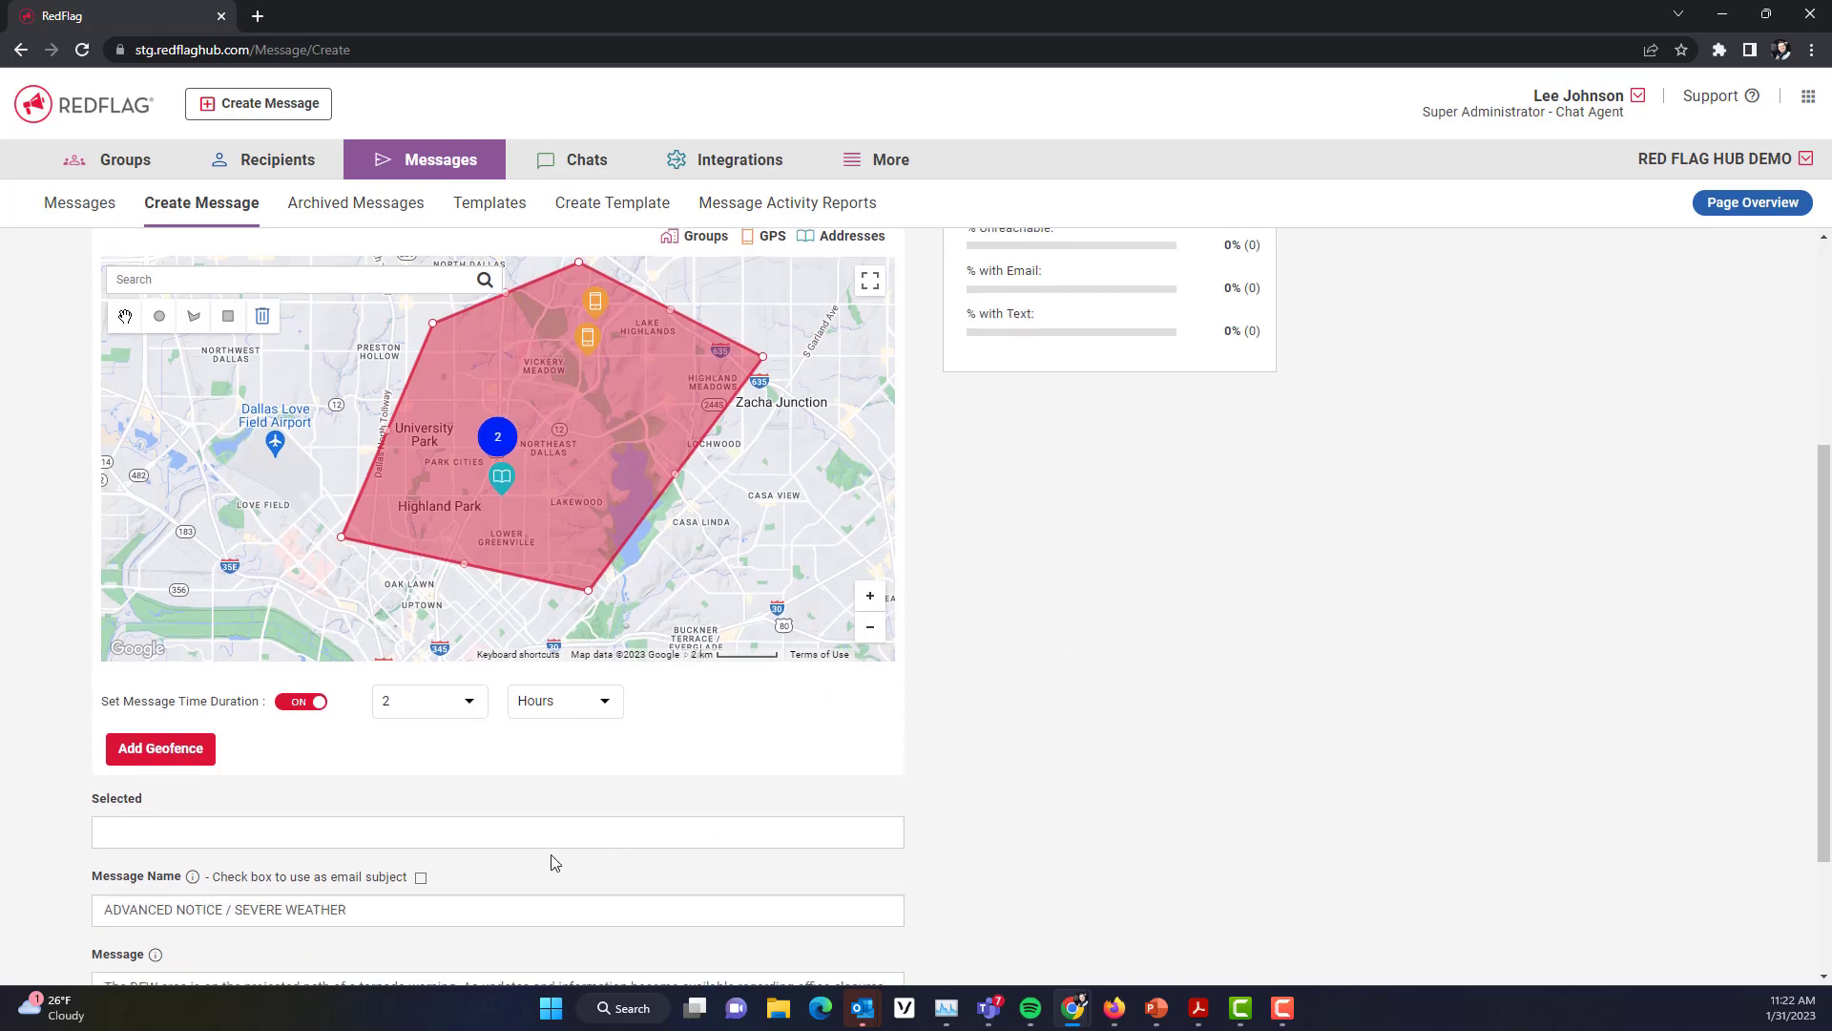
{"action": "scroll", "coordinate": [554, 862], "scroll_direction": "down", "scroll_amount": 2}
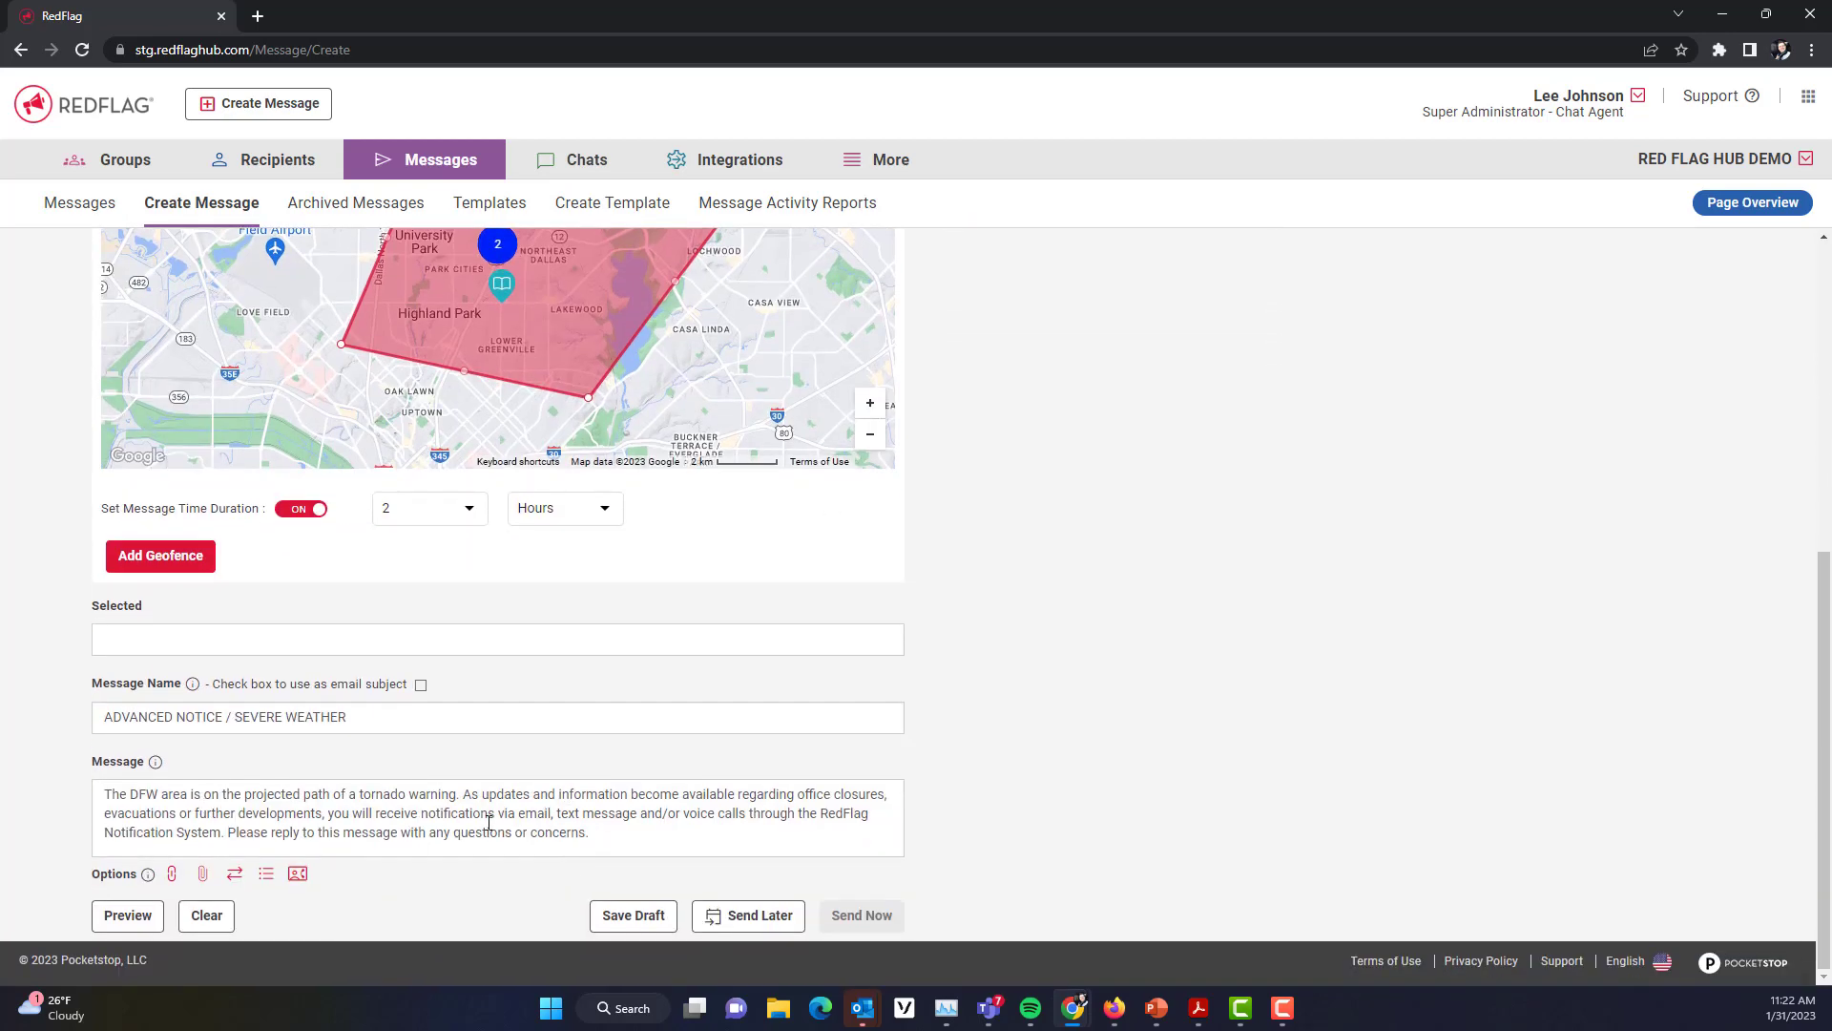
{"action": "left_click", "coordinate": [267, 875]}
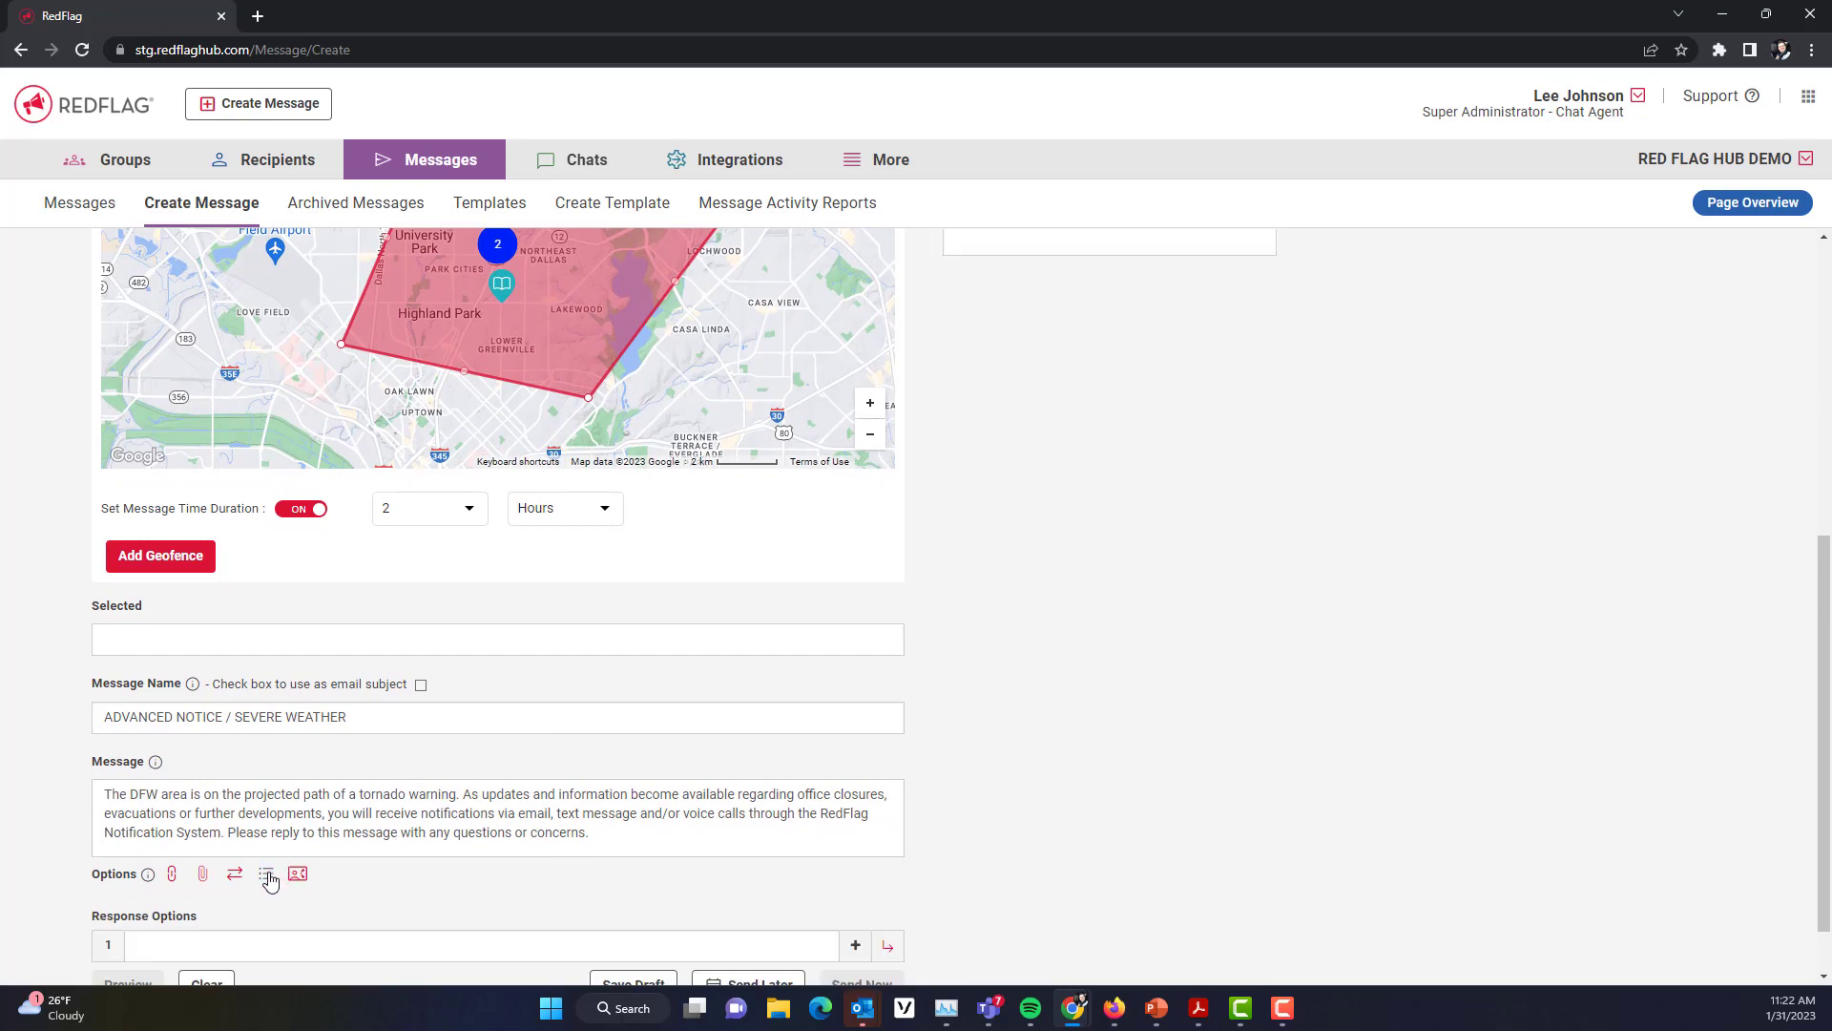
{"action": "scroll", "coordinate": [864, 912], "scroll_direction": "down", "scroll_amount": 1}
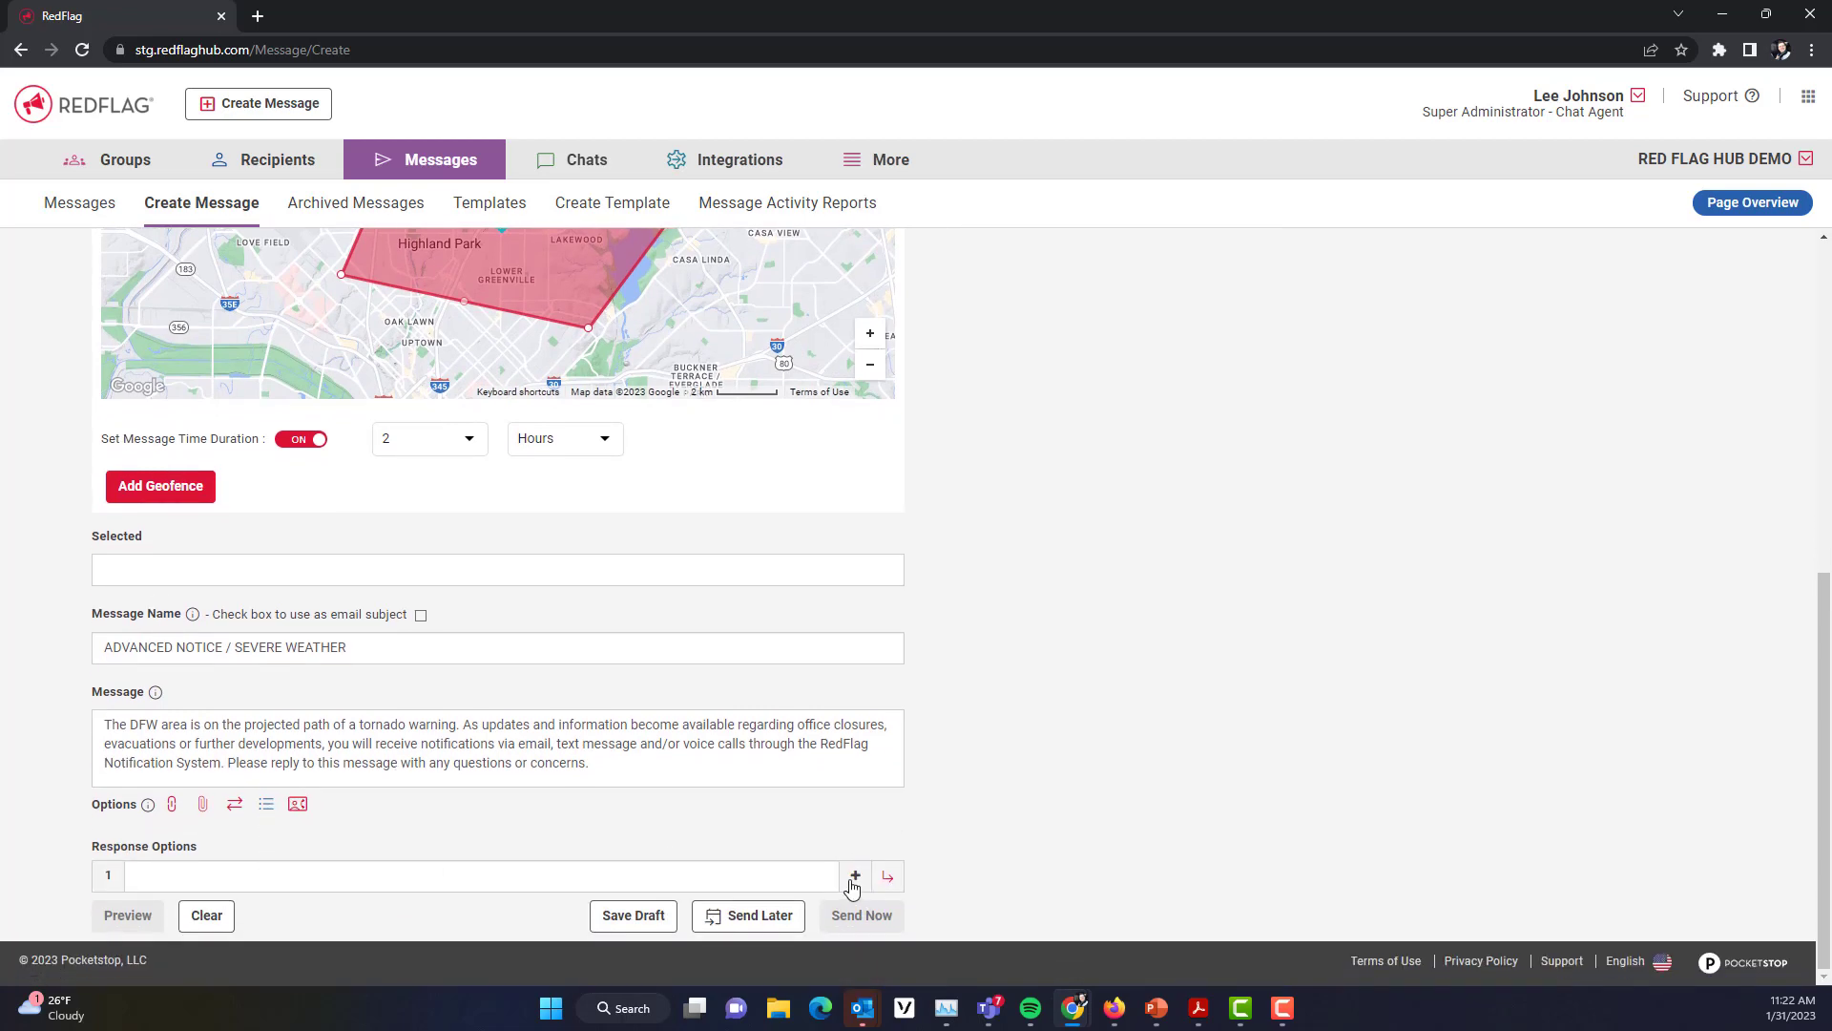
{"action": "left_click", "coordinate": [855, 875]}
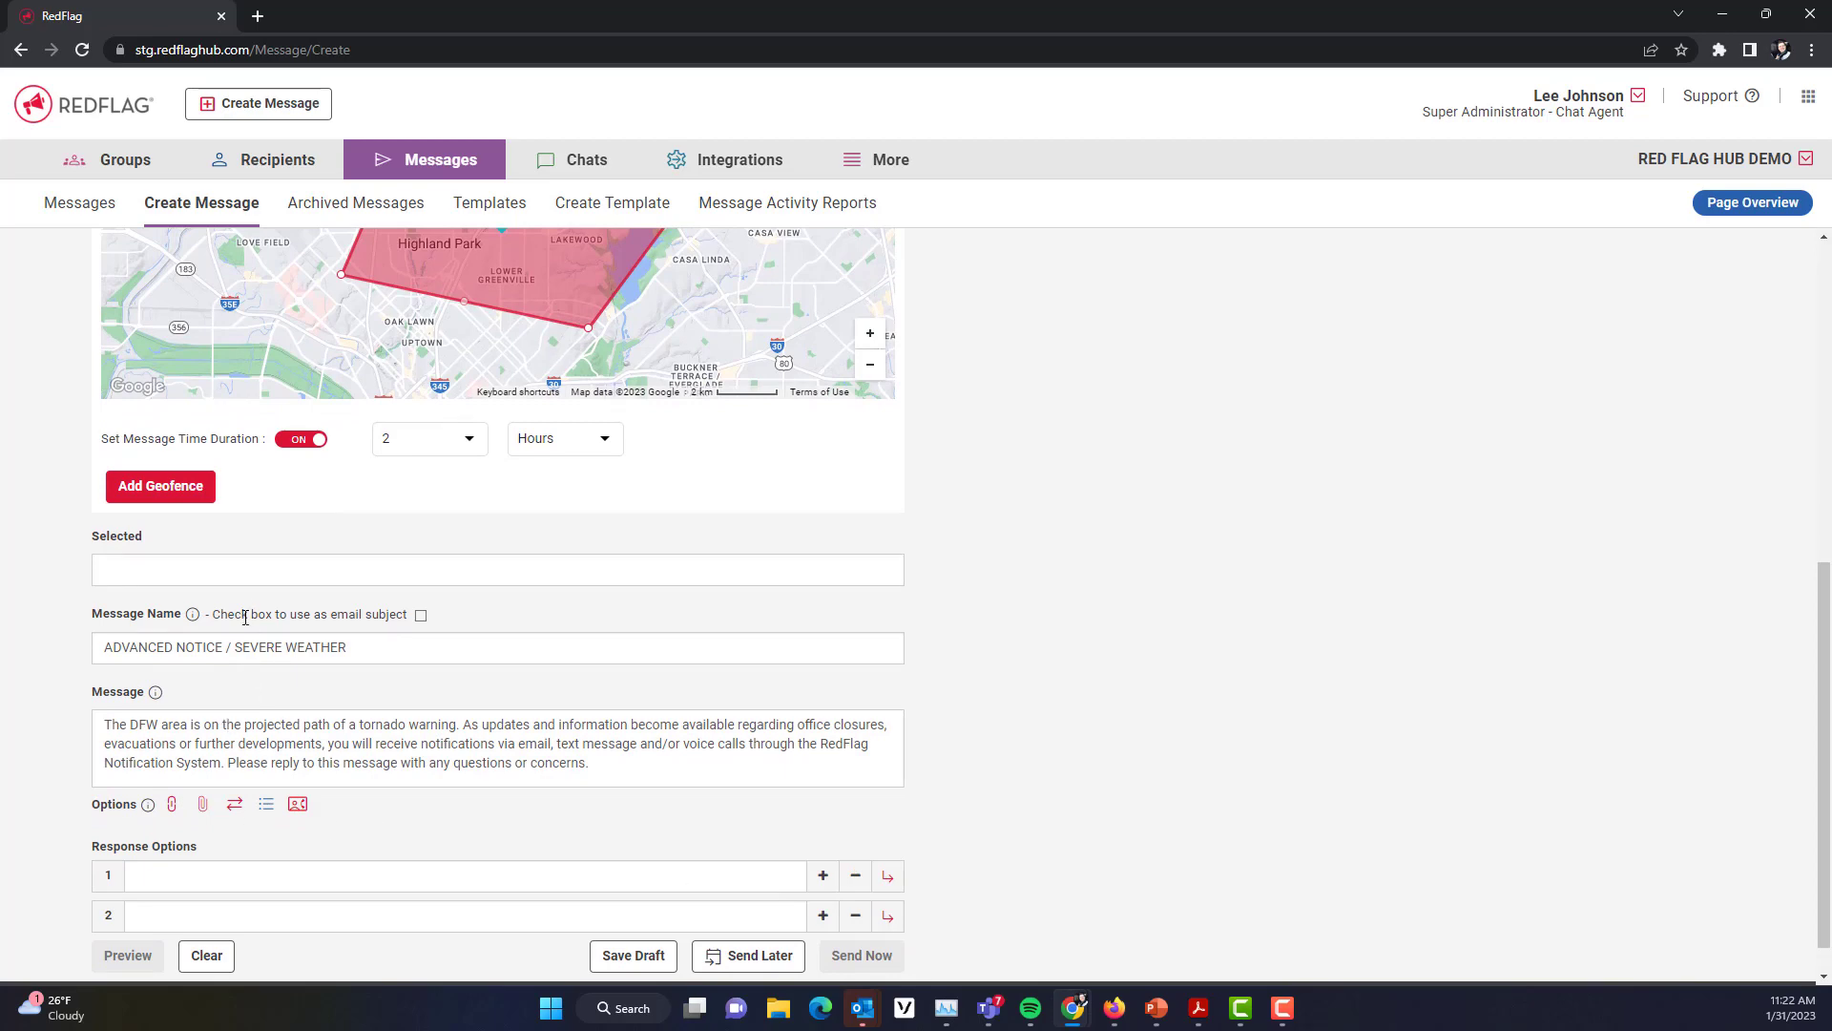
Enter "Safe" as response option 1 and "Need Assistance" as response option 2.
{"action": "left_click", "coordinate": [181, 872]}
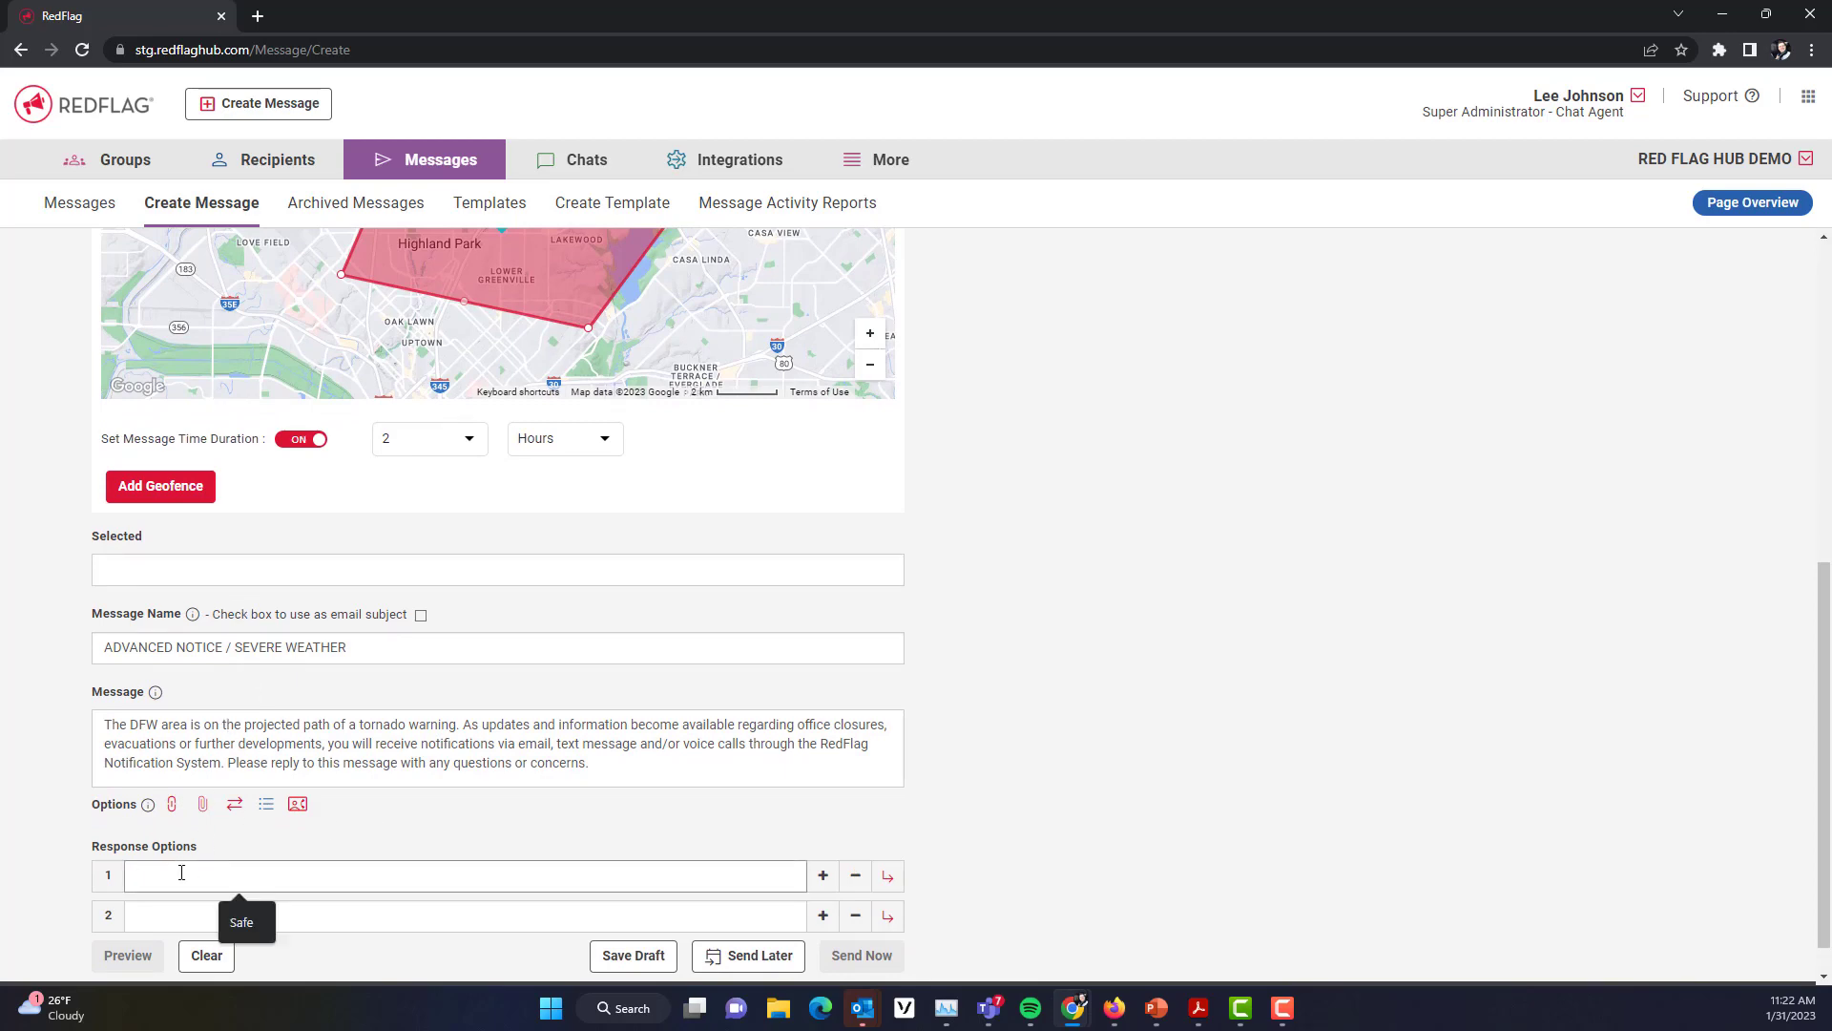
{"action": "type", "text": "SAfe"}
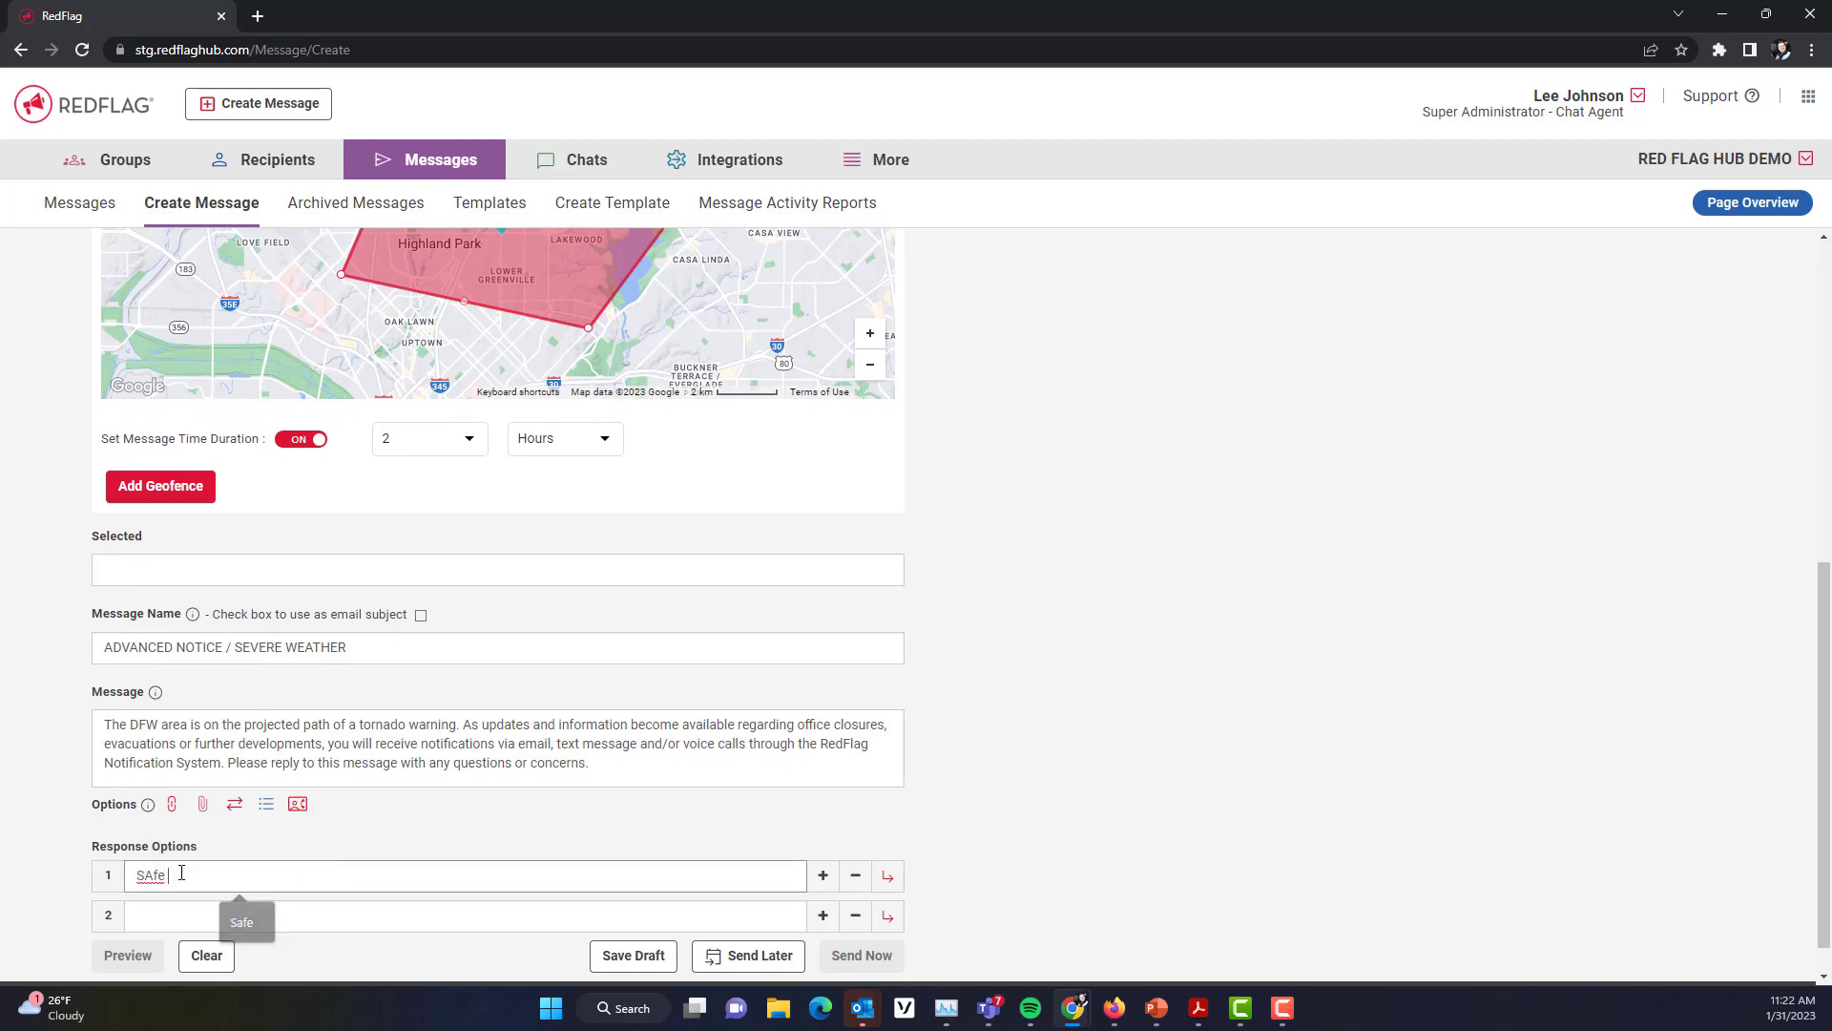
{"action": "key", "text": "BackSpace"}
{"action": "key", "text": "BackSpace"}
{"action": "key", "text": "BackSpace"}
{"action": "type", "text": "afe"}
{"action": "left_click", "coordinate": [191, 911]}
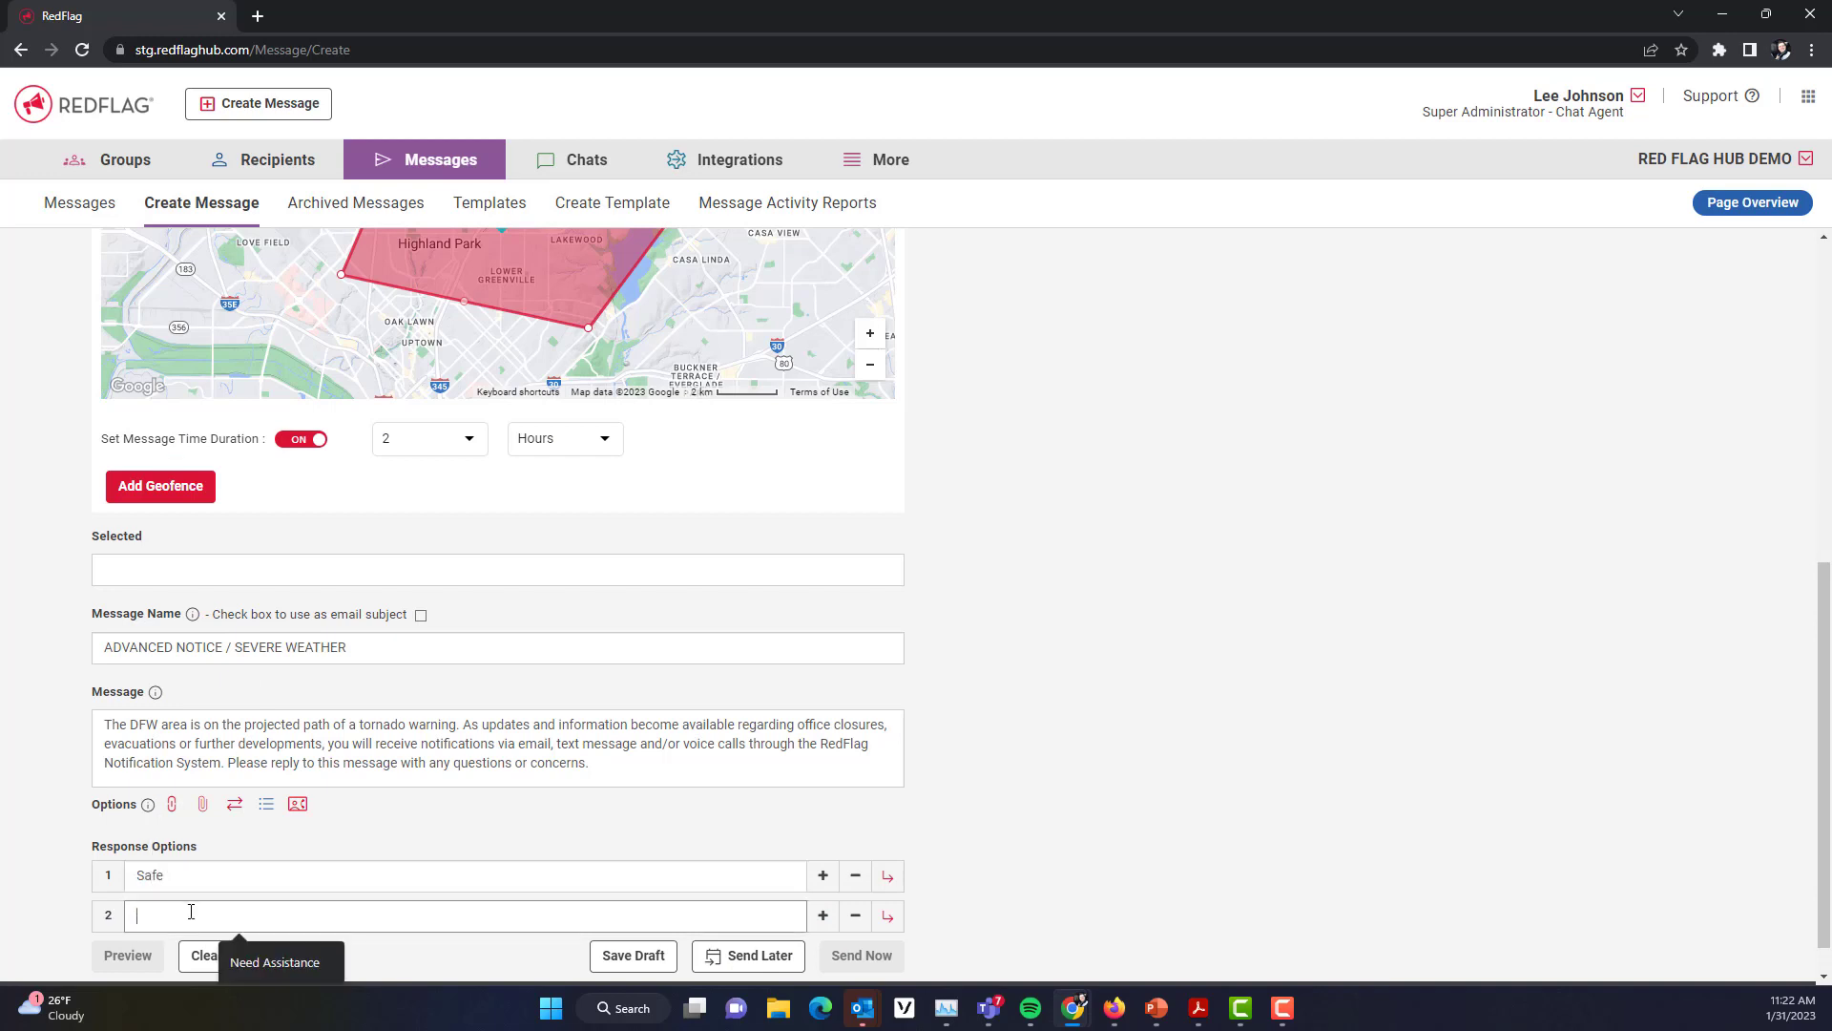
{"action": "type", "text": "Need Assistance"}
Add the drawn geofence as the message's target and send the message immediately.
{"action": "scroll", "coordinate": [184, 916], "scroll_direction": "up", "scroll_amount": 1}
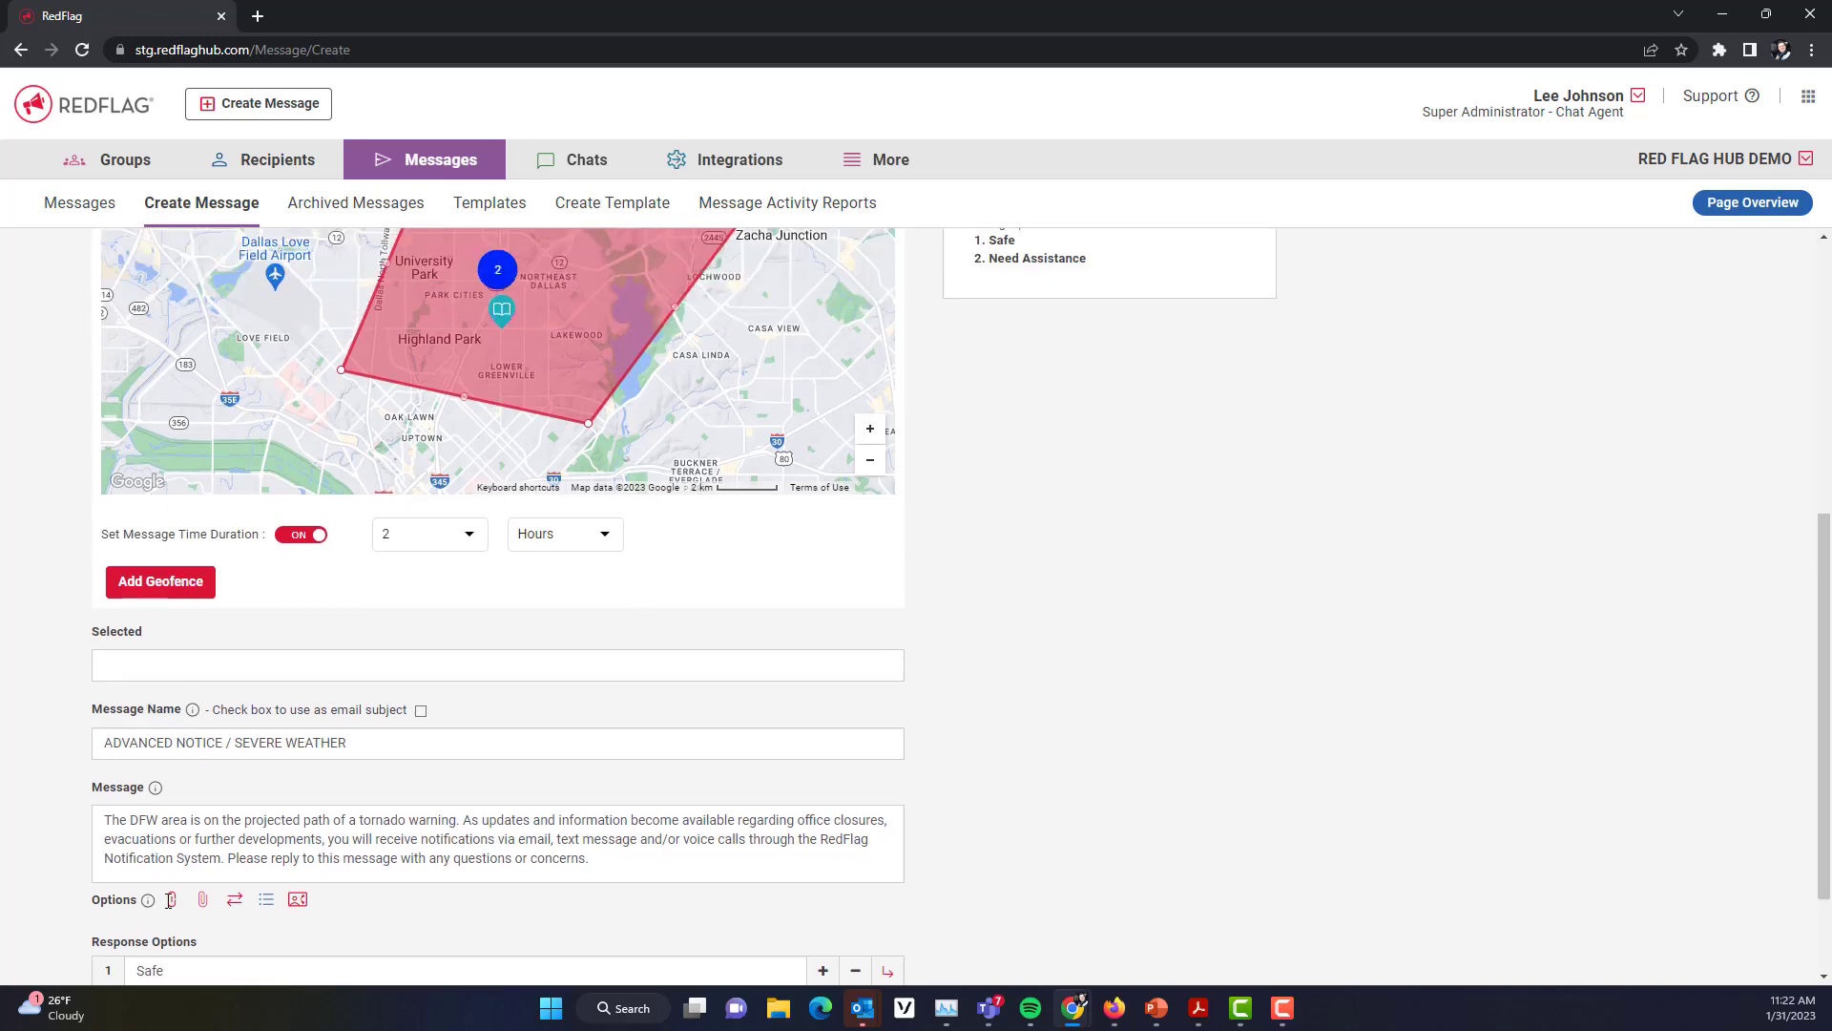
{"action": "left_click", "coordinate": [188, 592]}
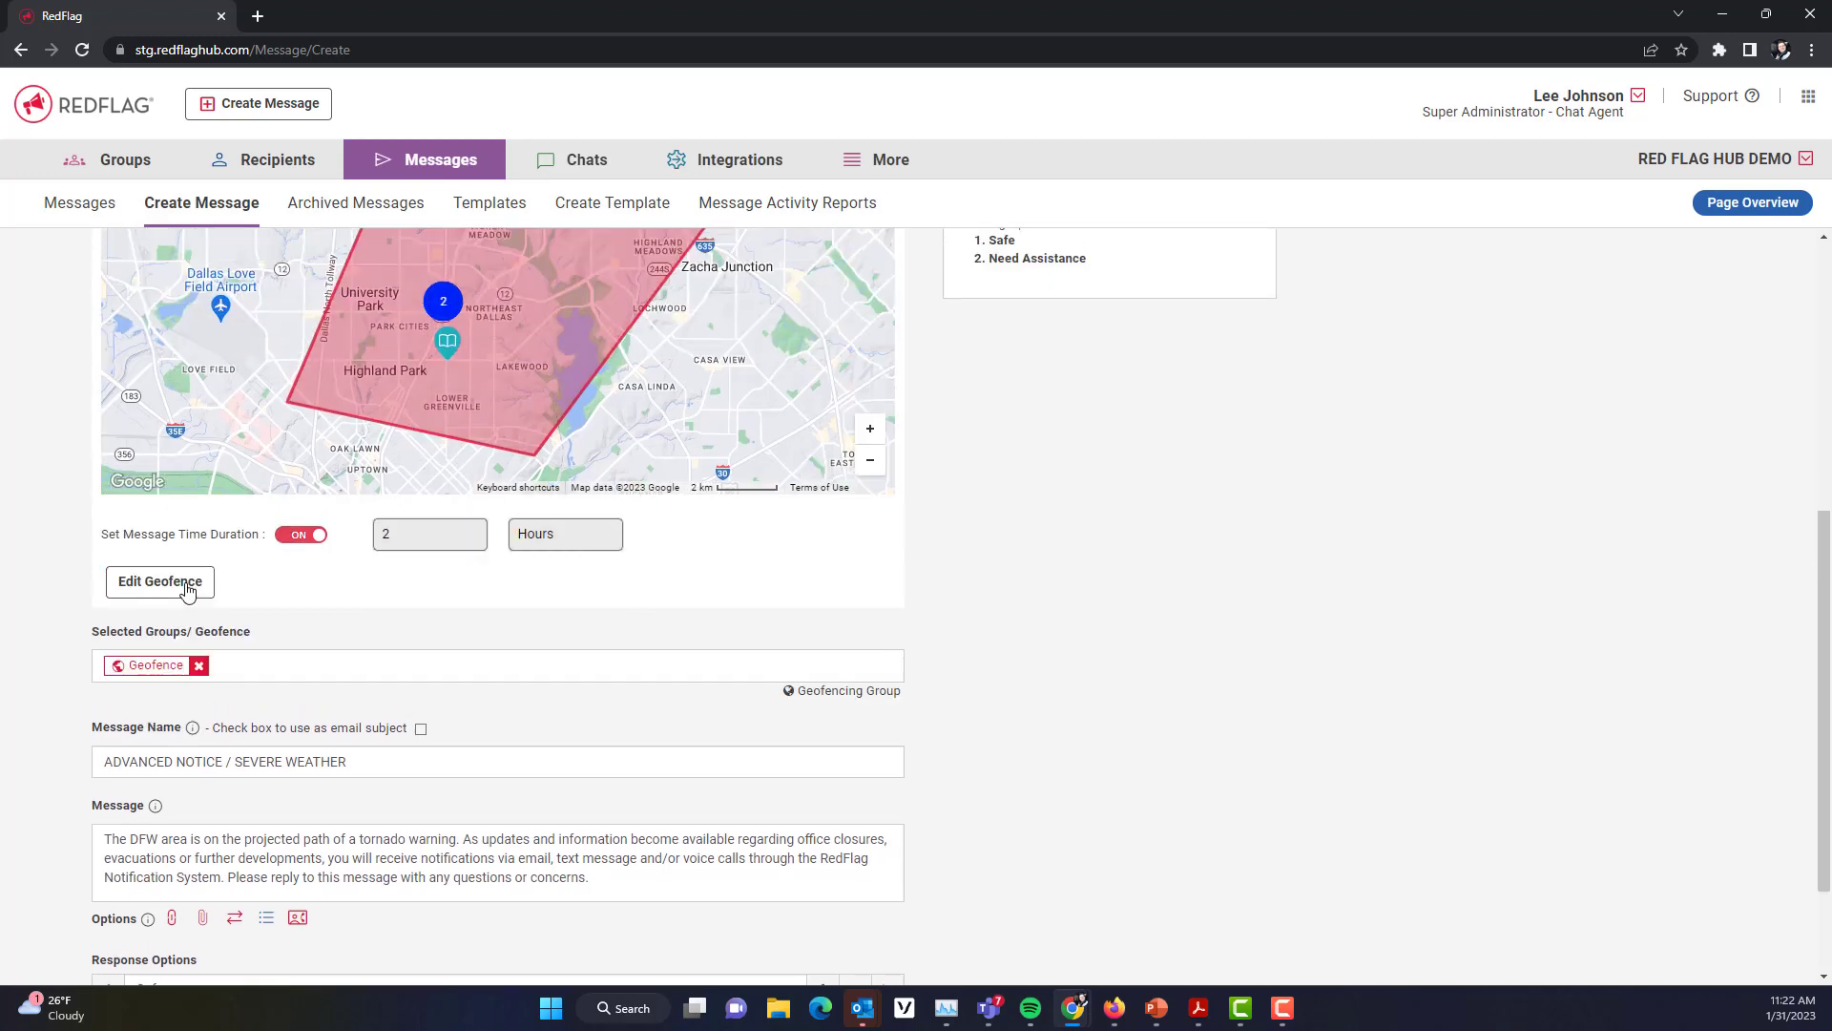
{"action": "scroll", "coordinate": [281, 706], "scroll_direction": "down", "scroll_amount": 1}
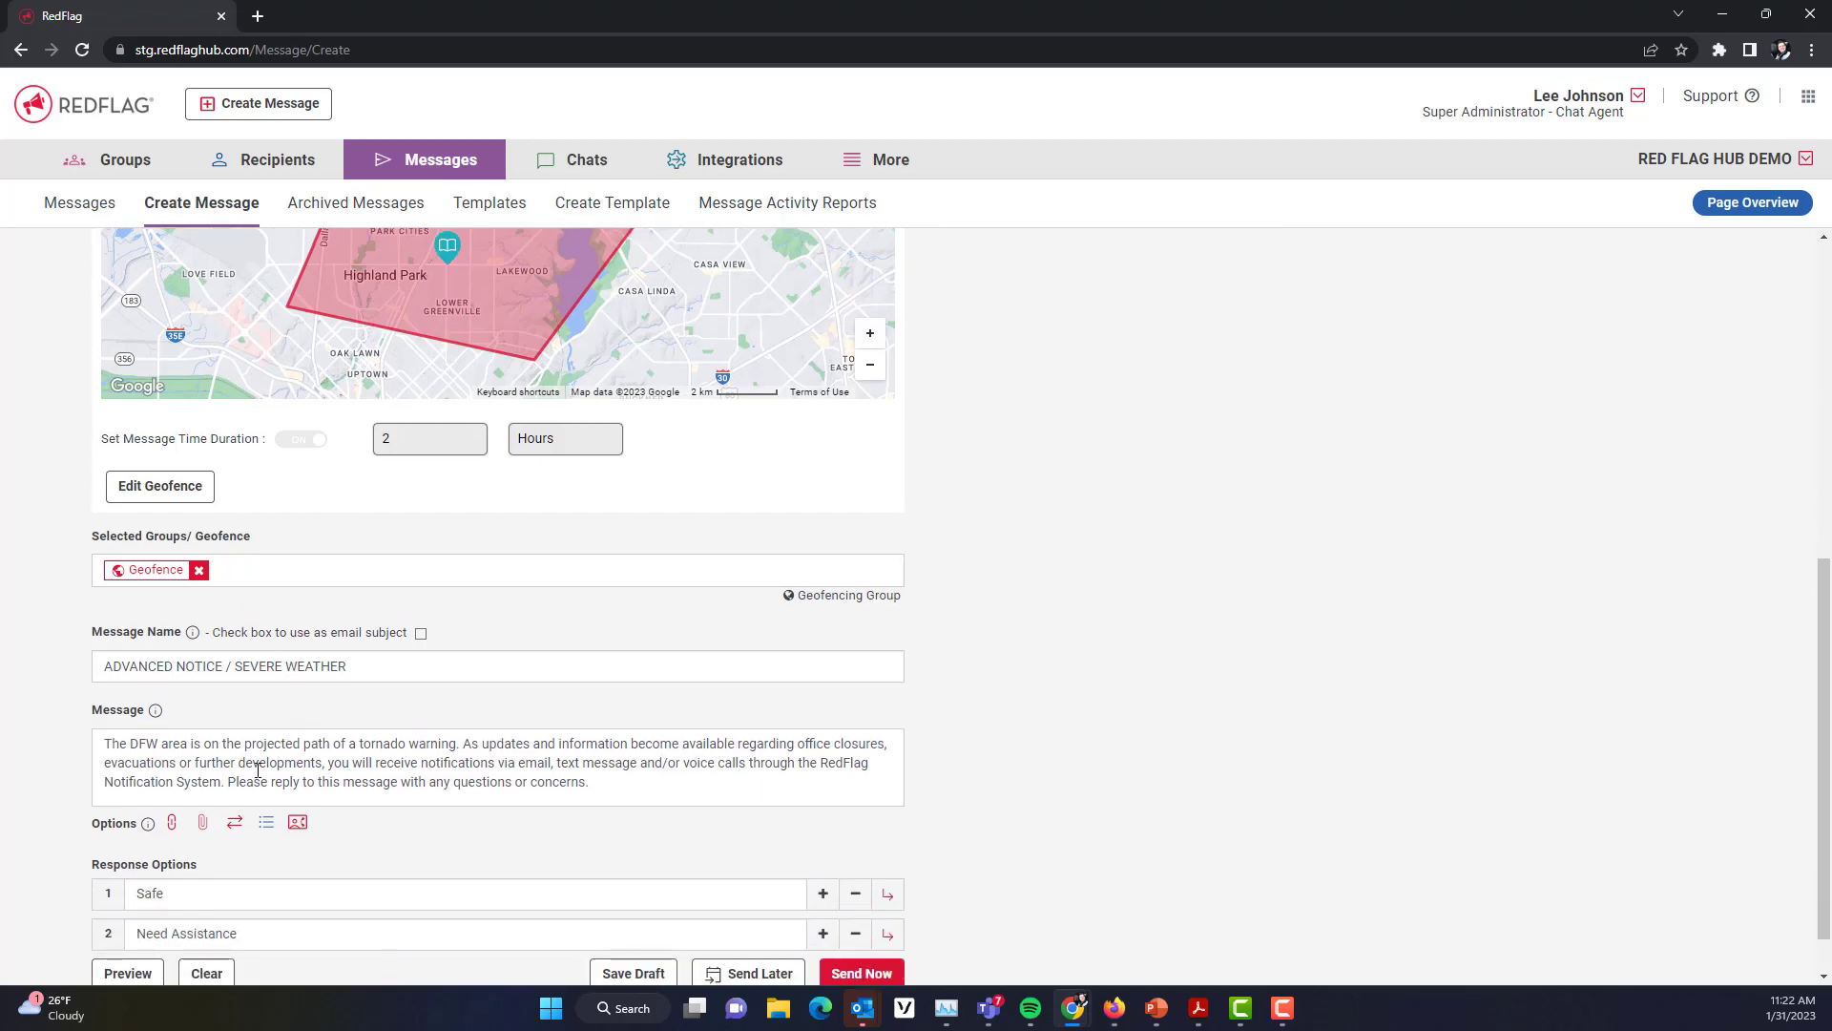
{"action": "scroll", "coordinate": [258, 769], "scroll_direction": "down", "scroll_amount": 1}
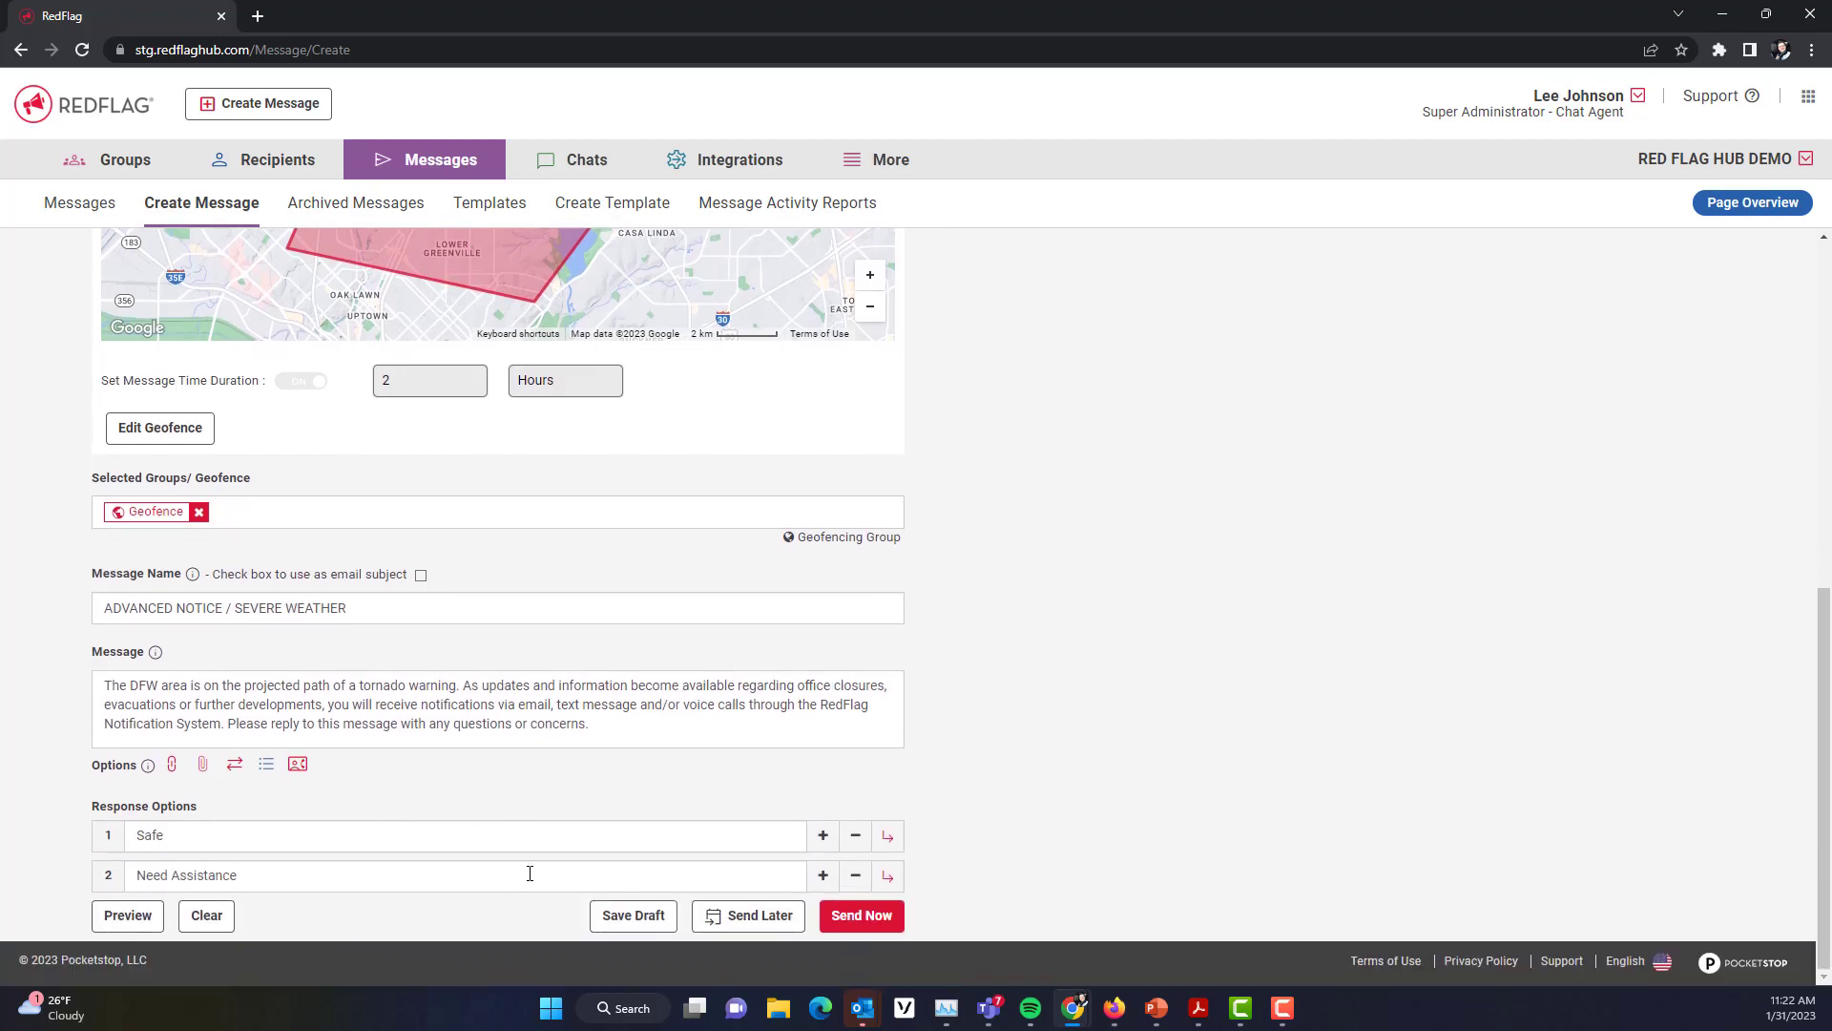
{"action": "left_click", "coordinate": [858, 921]}
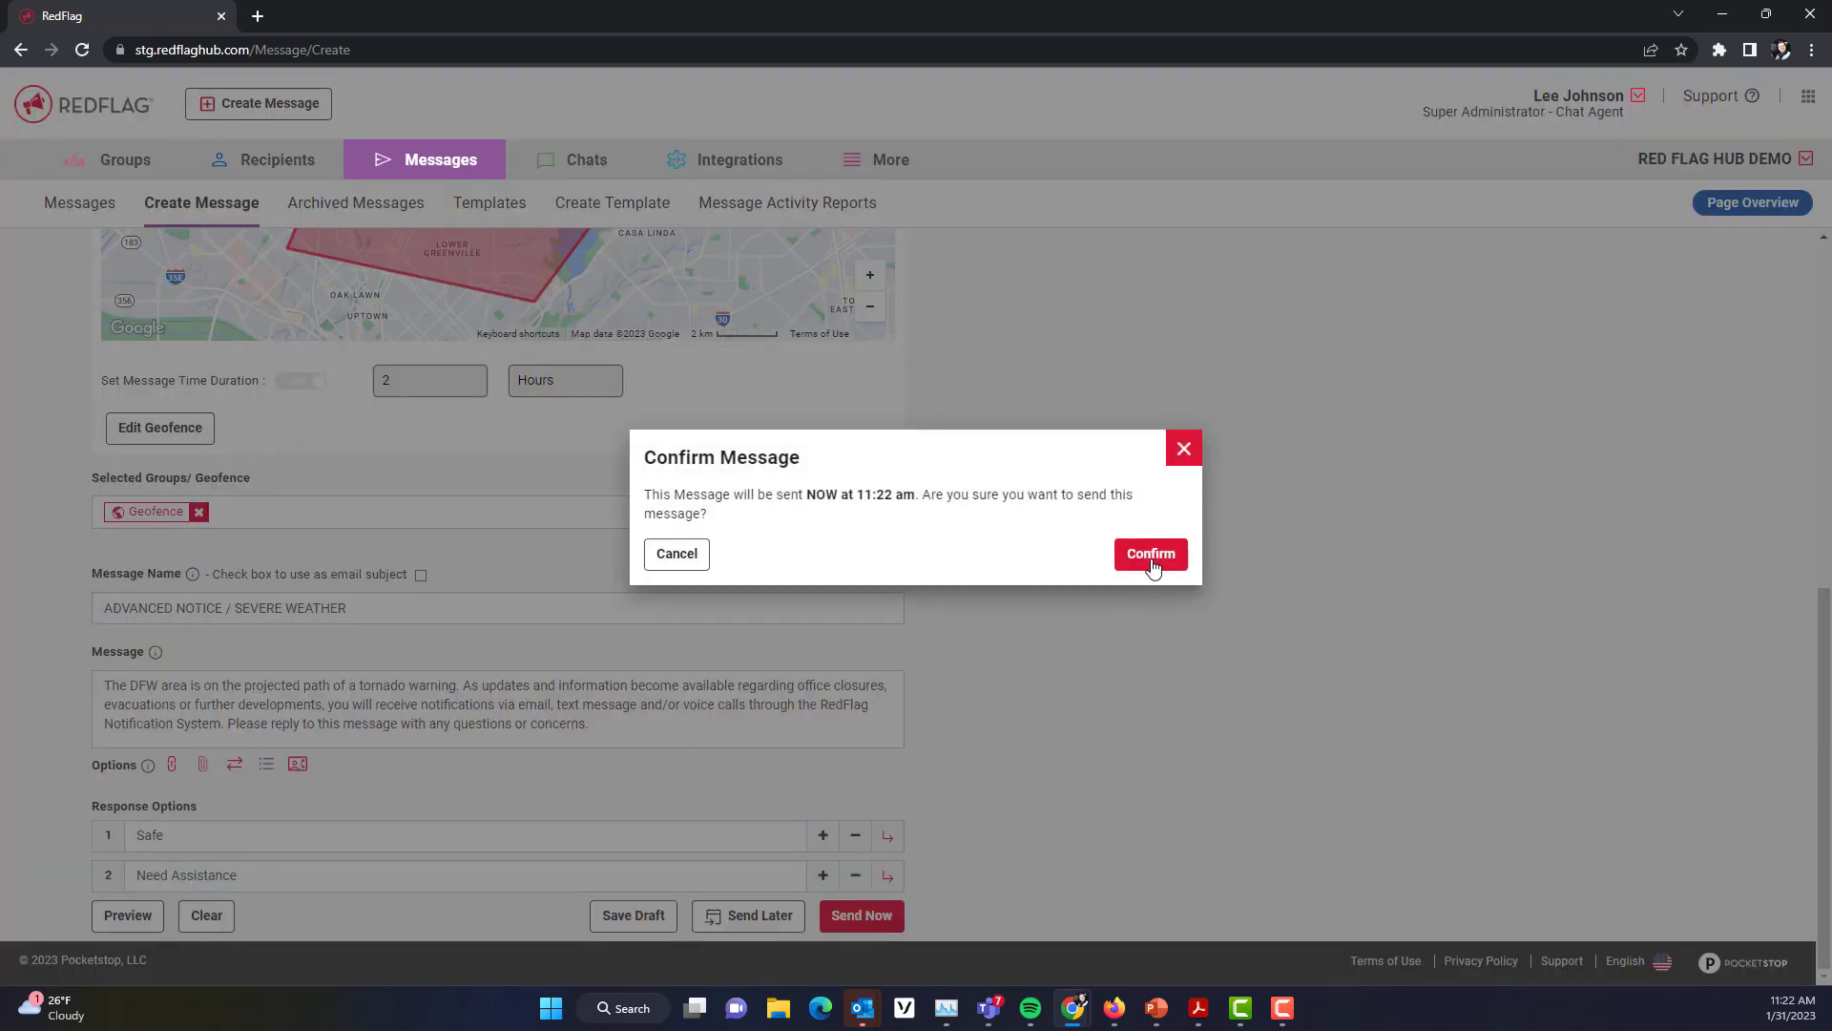